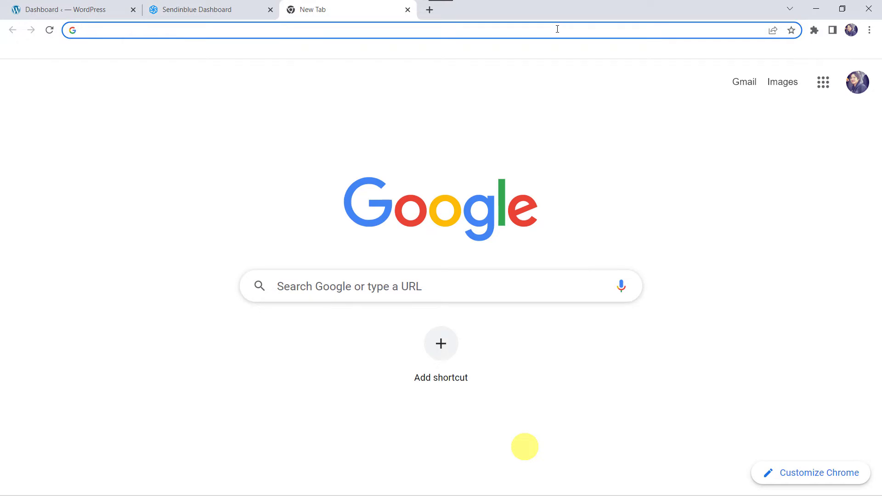
Go to pabbly.com and open the Pabbly Connect product page from the Products menu
text(pabbly)
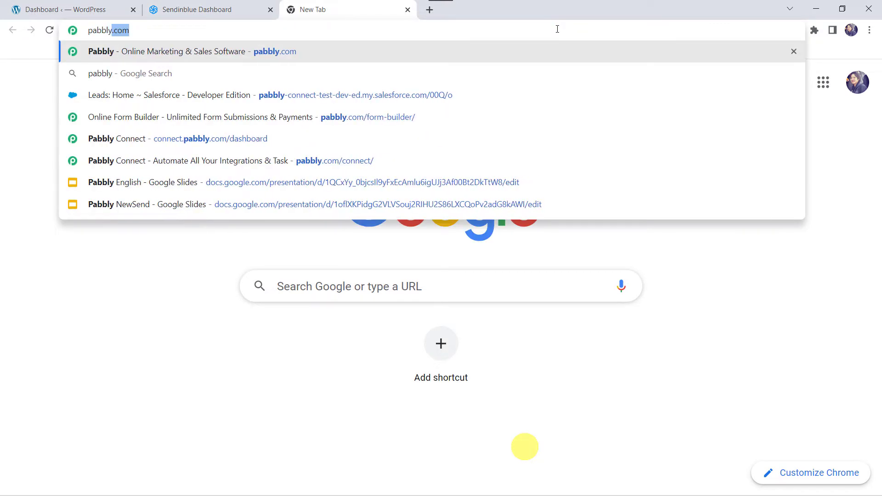
key(Return)
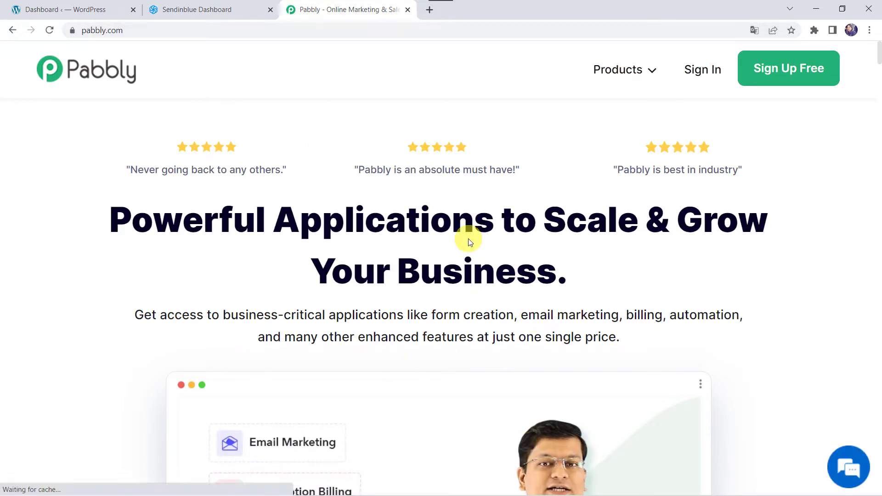
mouse_move(634, 77)
click(295, 249)
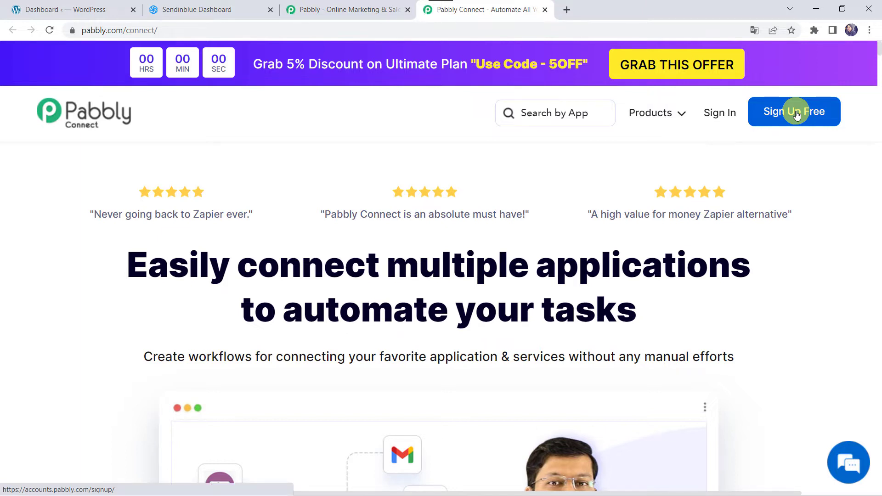
Sign in and launch Pabbly Connect from the All Apps page
click(722, 118)
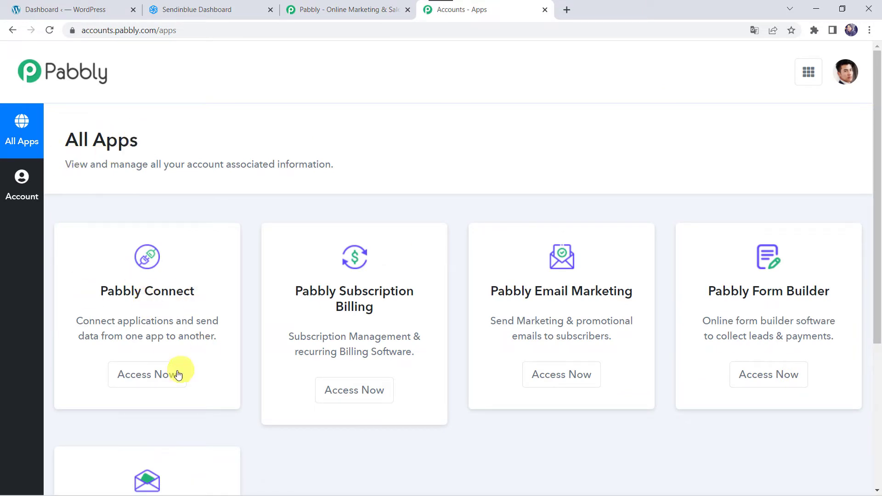
click(145, 374)
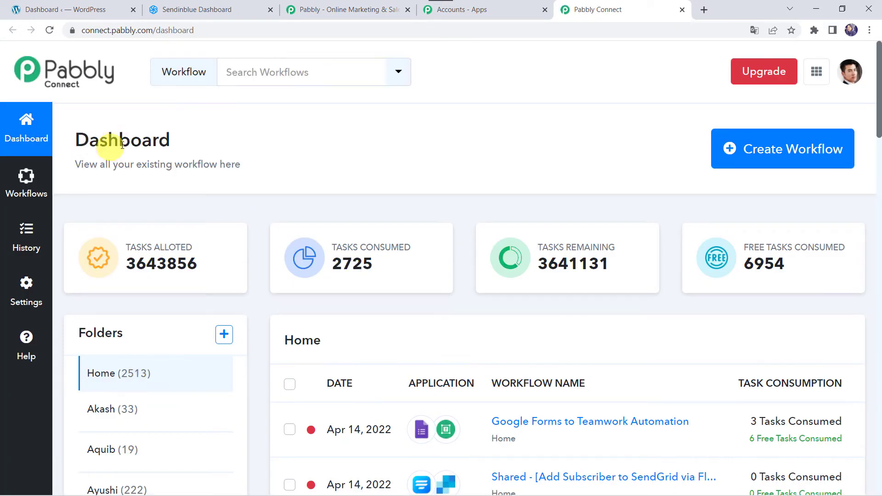
scroll(465, 319, down, 6)
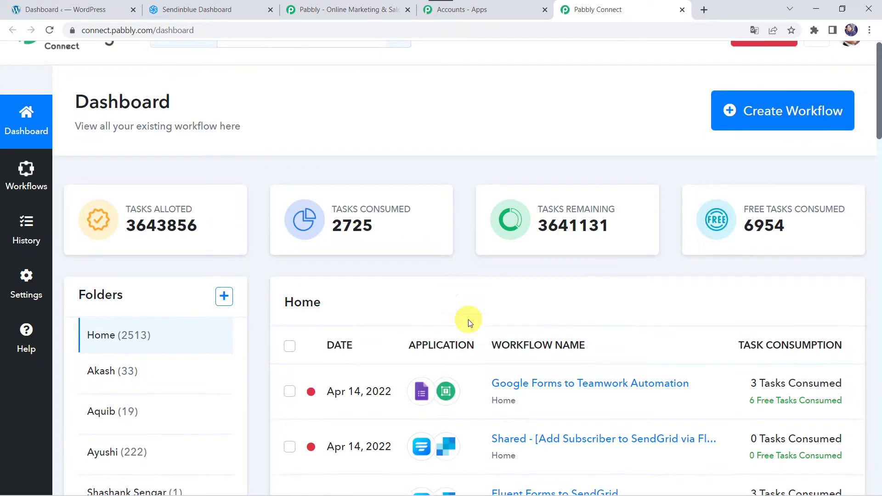
scroll(468, 319, up, 6)
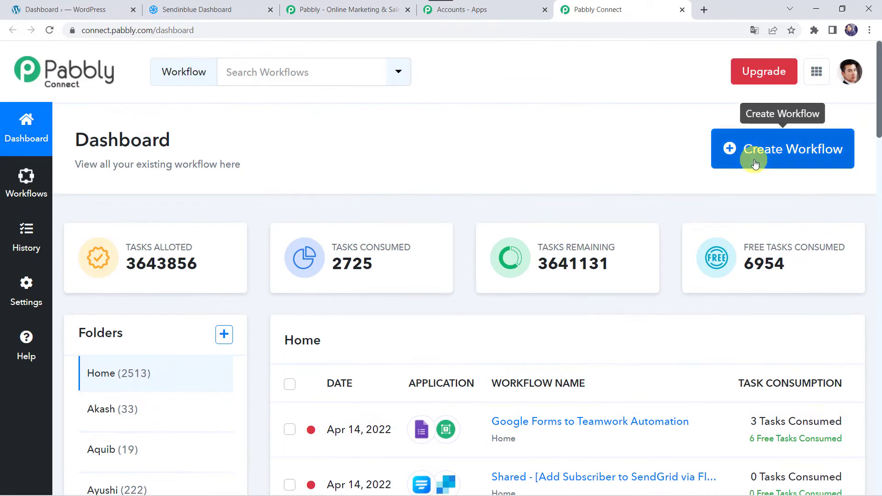
Create a new workflow, pasting in the name 'Fluent Forms to Sendinblue Integration'
click(780, 160)
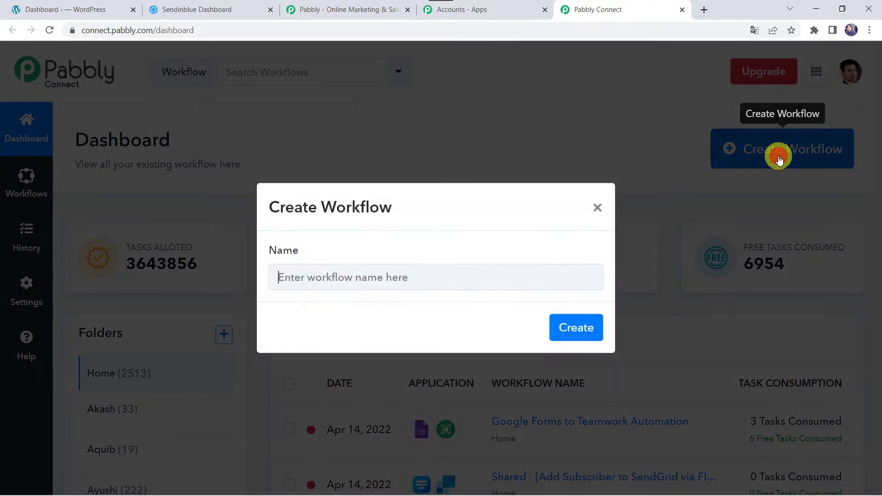
click(389, 278)
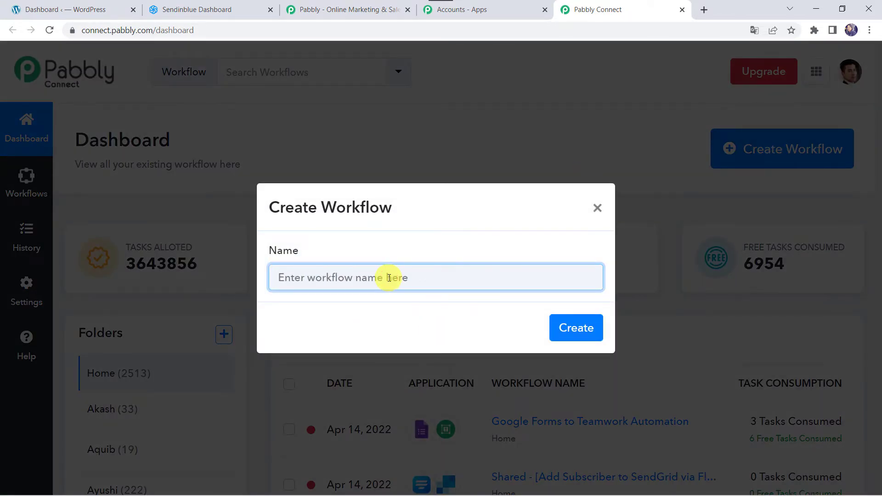
text(Fluent Forms to Sendinblue Integration)
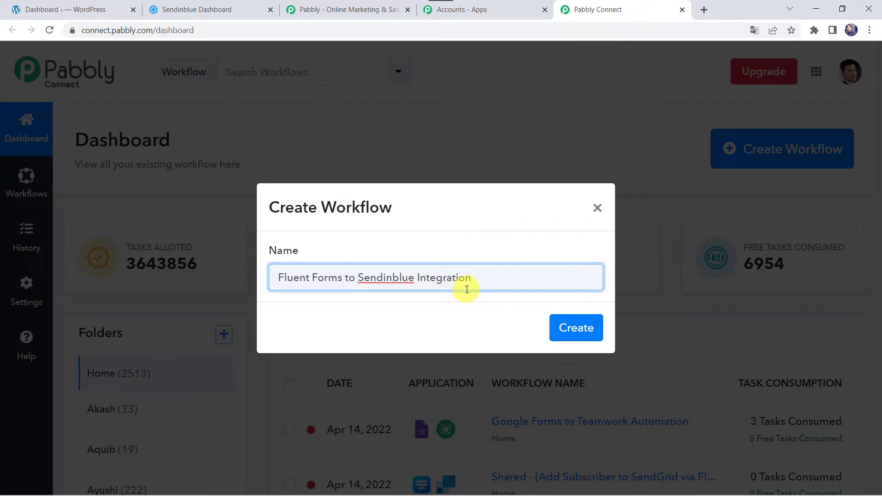
click(576, 328)
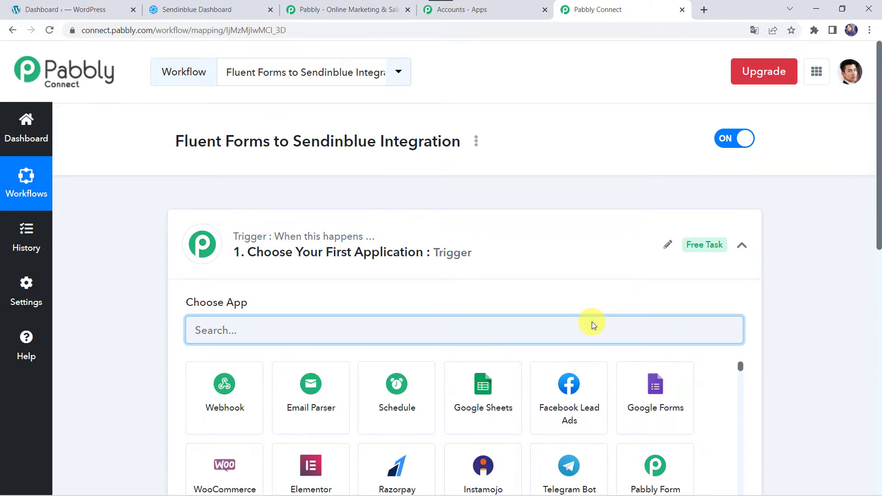
Set the trigger app to Fluent Forms with the New Form Submission event
click(479, 251)
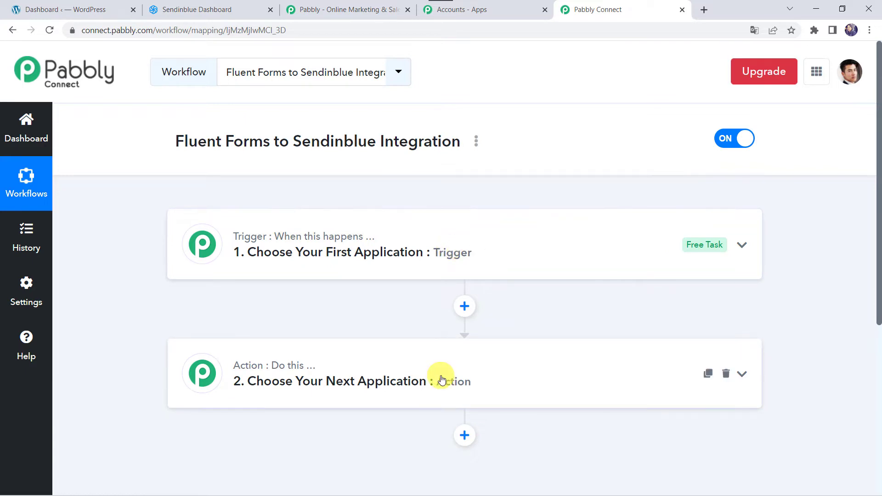
mouse_move(347, 238)
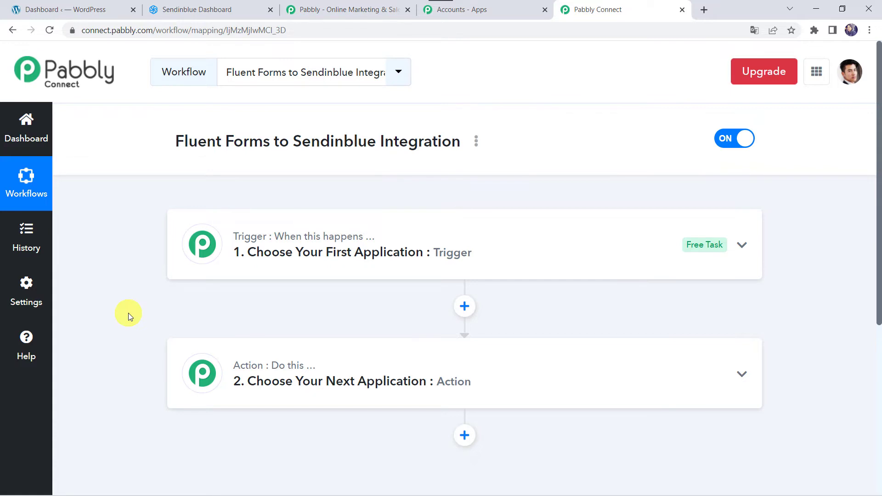
click(477, 252)
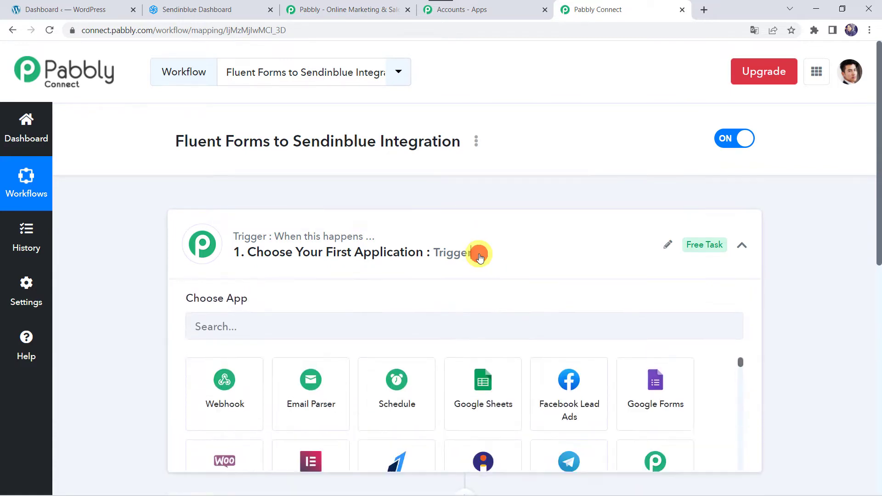
click(268, 338)
text(Fluent)
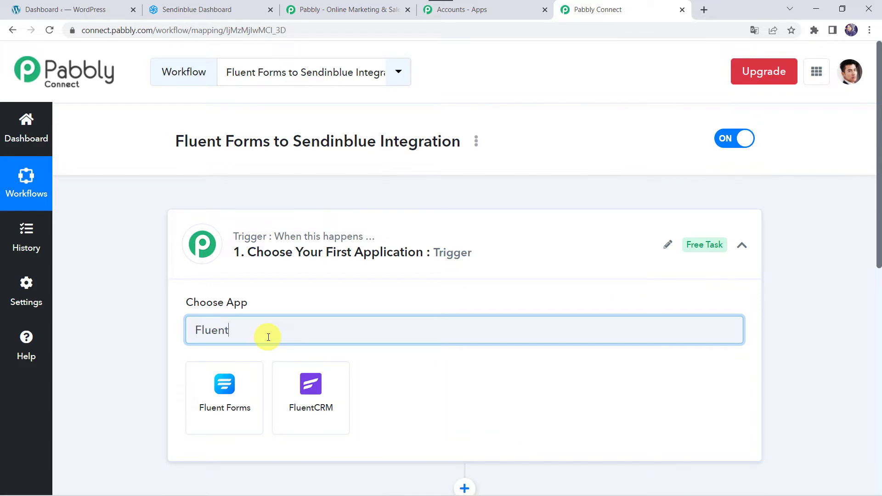
click(231, 401)
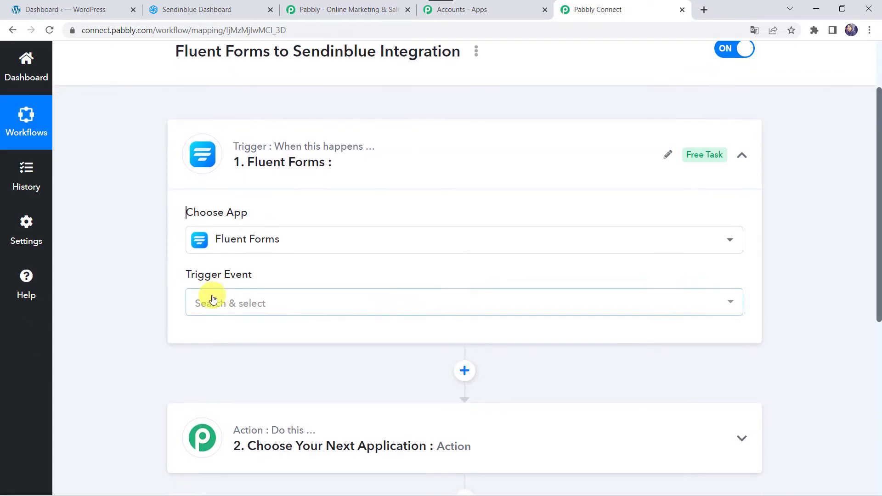
click(213, 299)
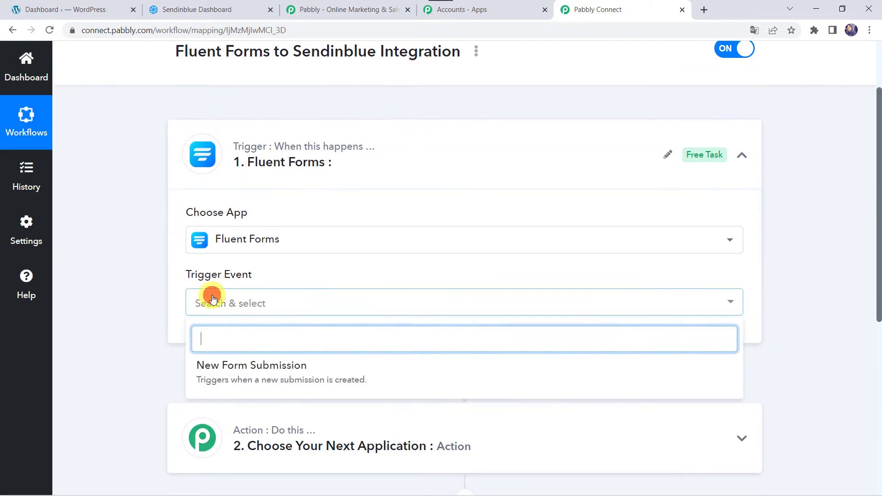
click(286, 368)
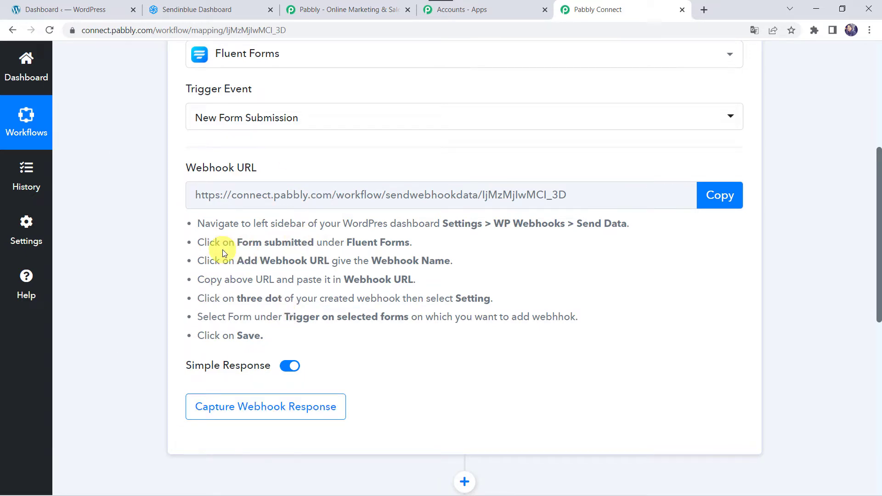
Copy the webhook URL and open Fluent Forms > All Forms in WordPress
click(736, 203)
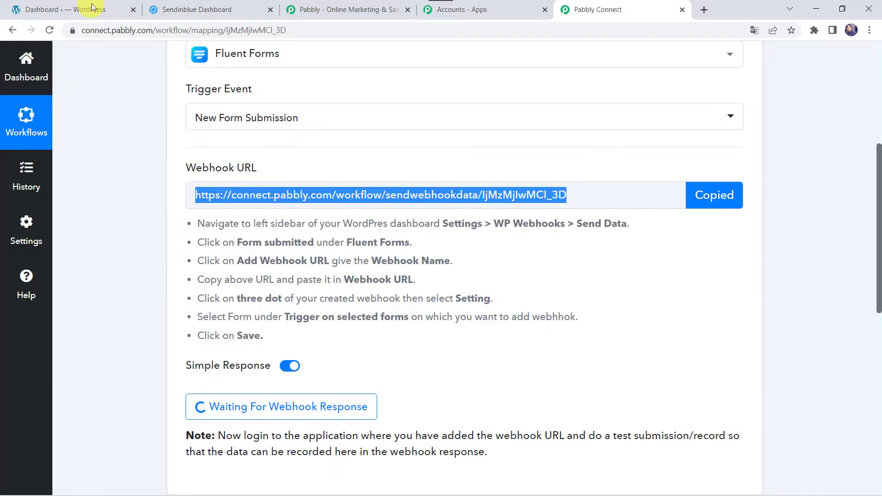
click(92, 6)
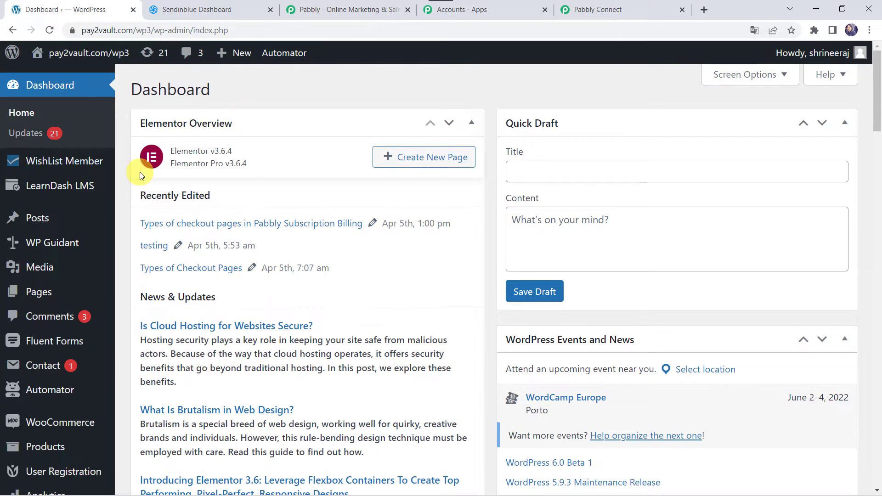
mouse_move(58, 345)
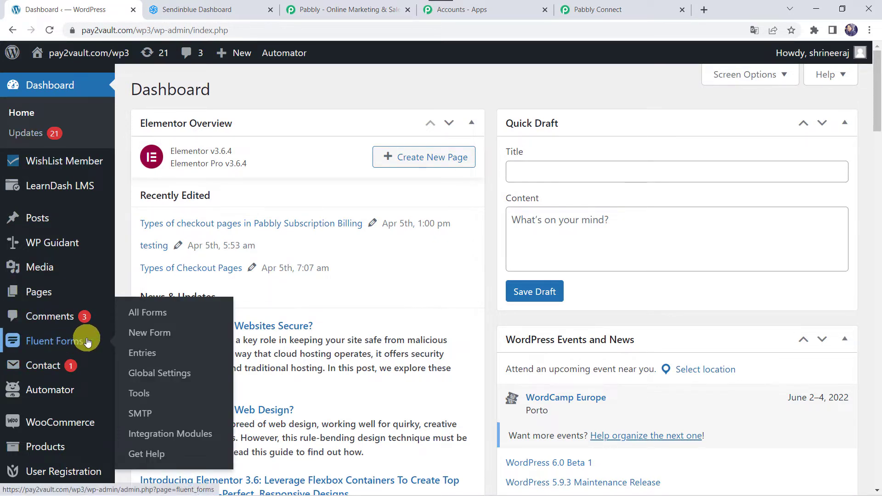
scroll(74, 345, down, 5)
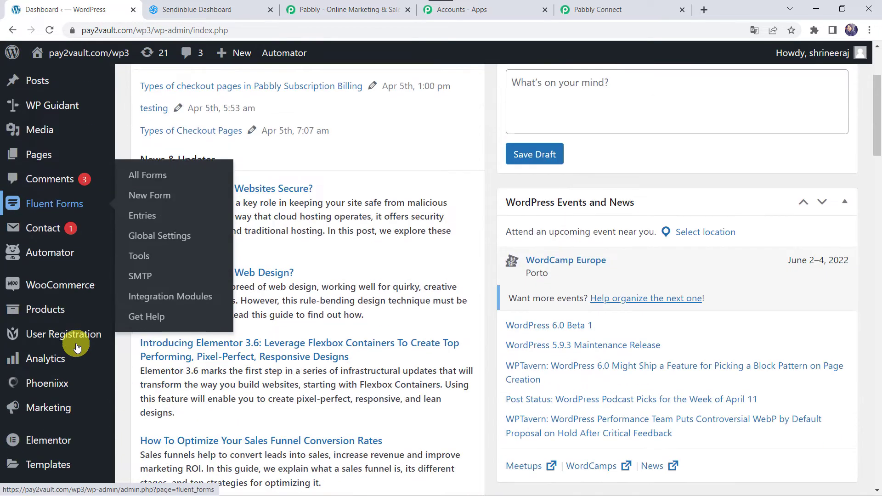
mouse_move(42, 394)
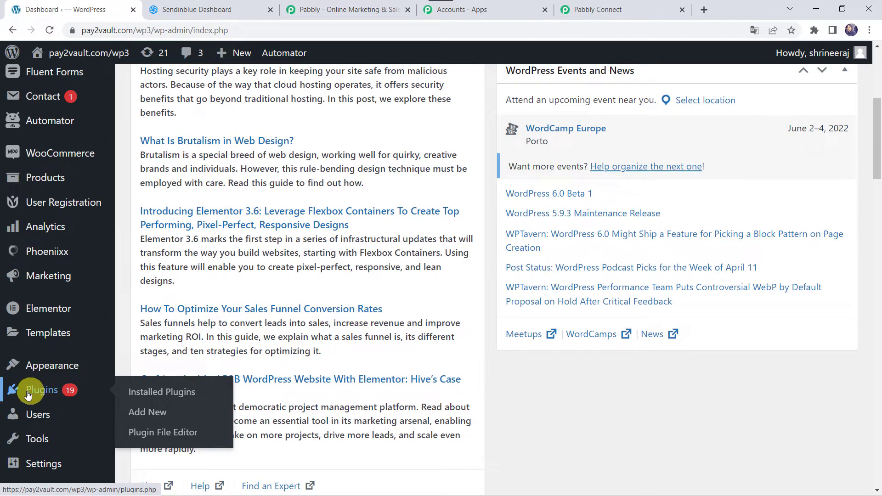
scroll(28, 156, up, 3)
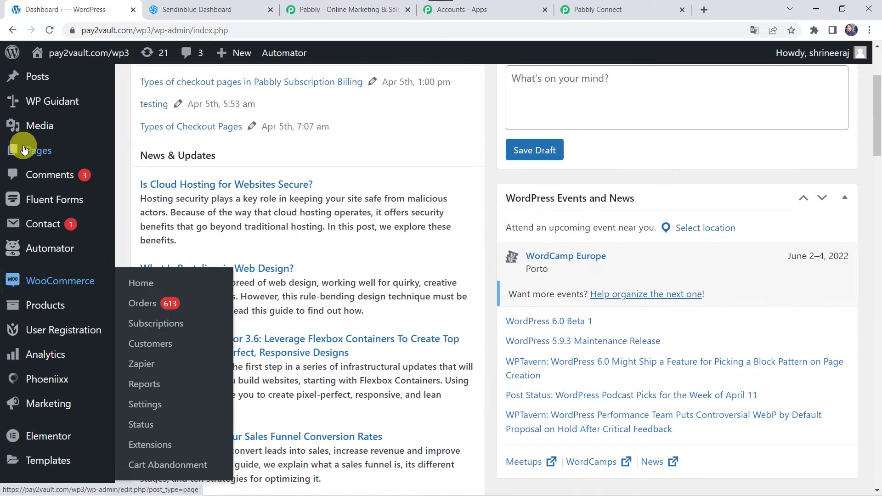
click(55, 201)
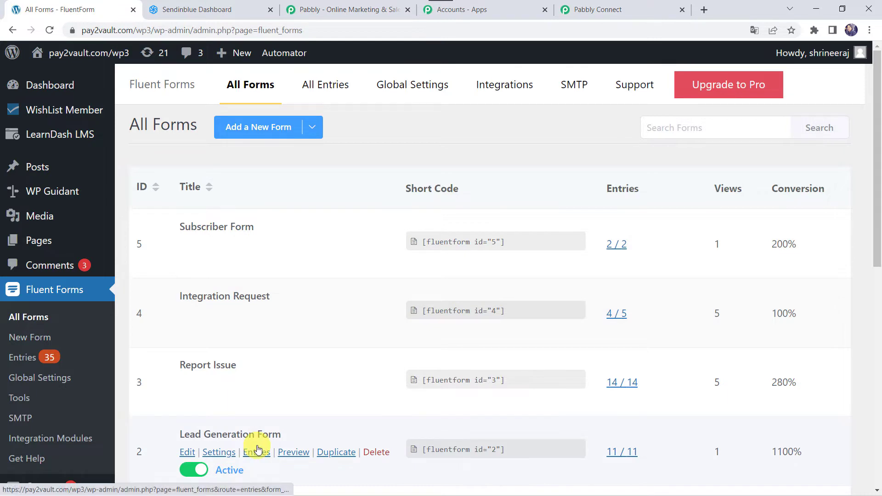
Open and save the Lead Generation Form, then preview its live page
scroll(299, 279, down, 2)
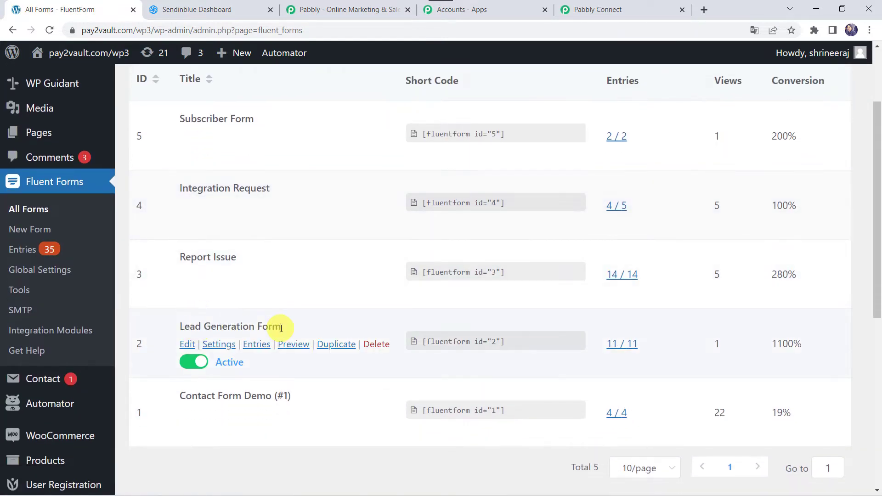
click(187, 348)
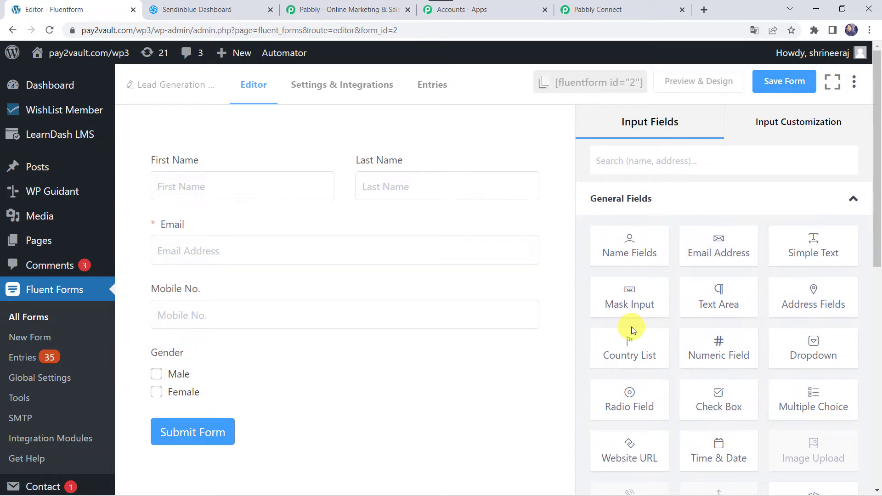
click(784, 91)
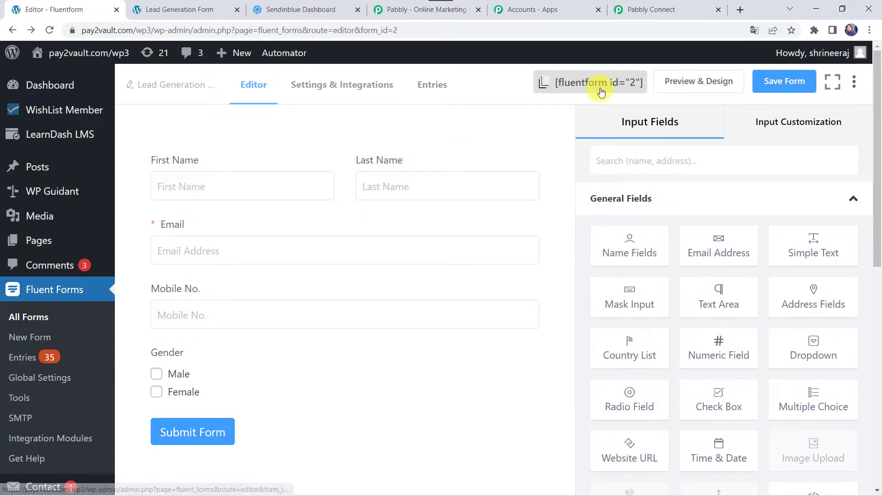
click(212, 6)
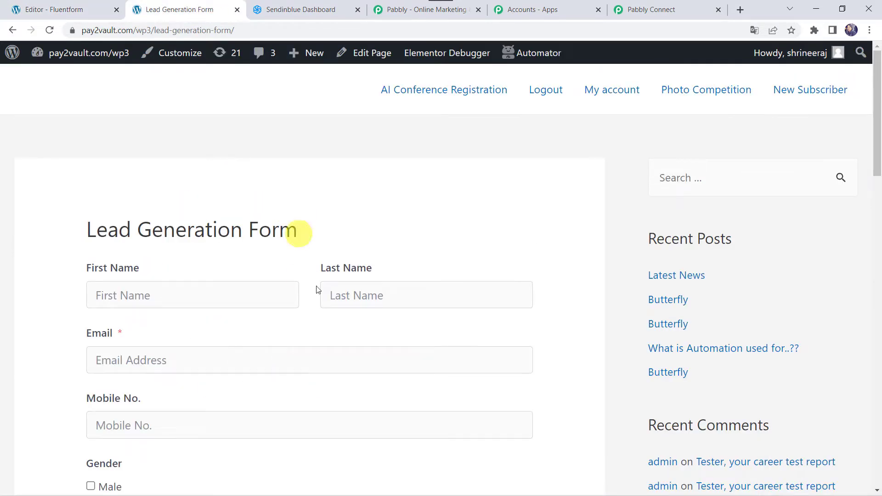
click(69, 9)
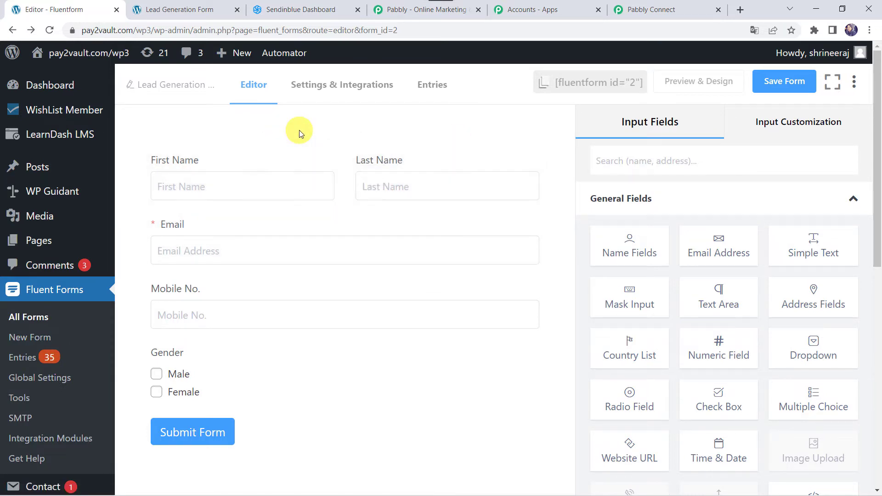
Open the WP Webhooks plugin's Send Data triggers
scroll(79, 384, down, 2)
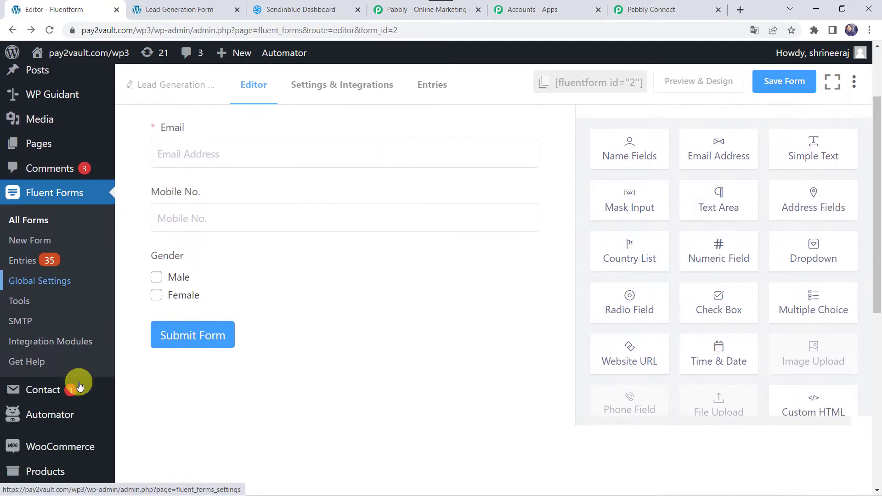
scroll(79, 387, down, 8)
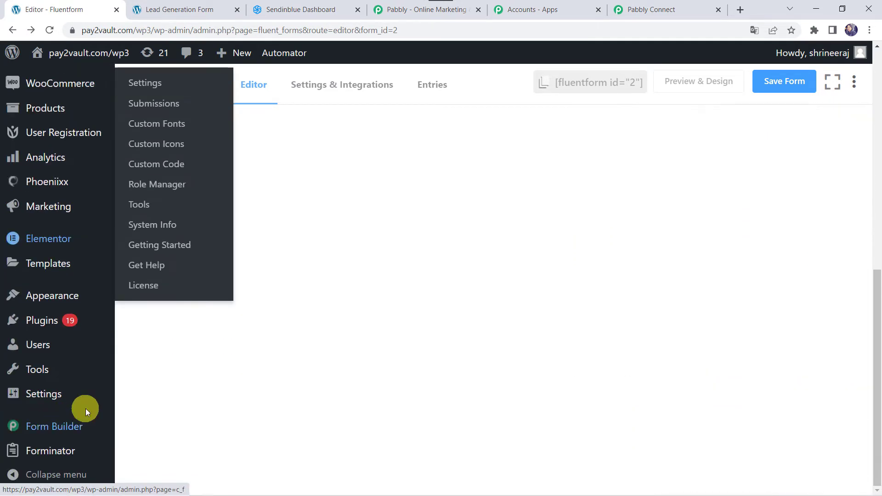
mouse_move(49, 400)
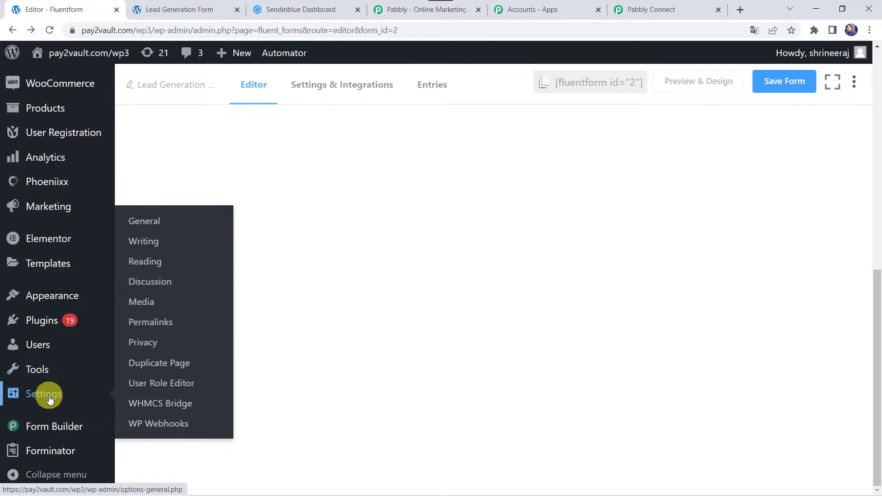
click(181, 428)
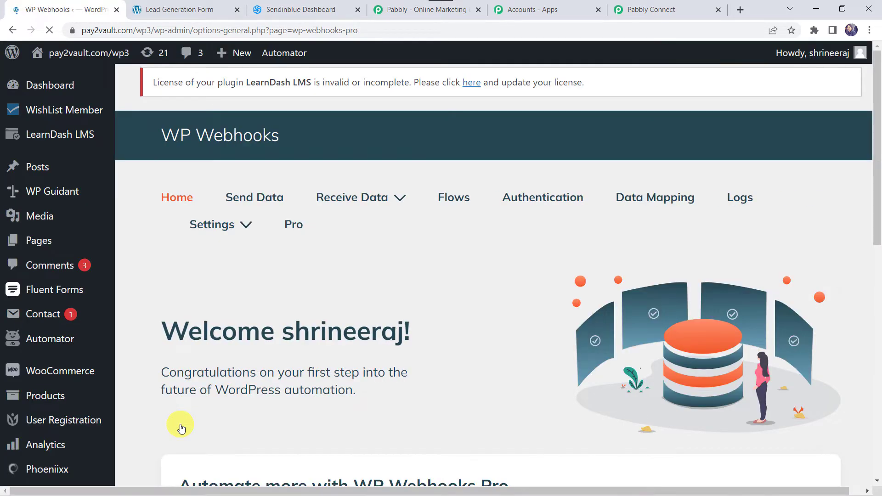
click(260, 202)
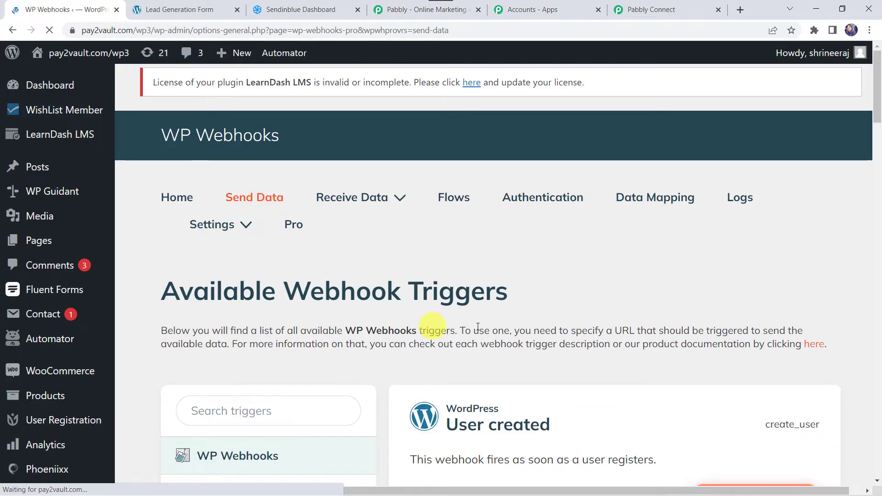
Select the Fluent Forms 'Form submitted' trigger and start adding a webhook URL
scroll(493, 335, down, 20)
scroll(494, 333, down, 12)
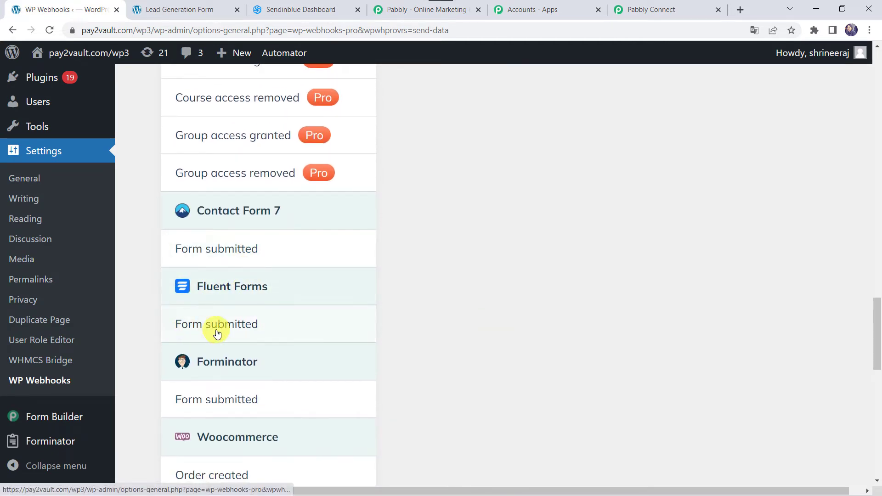
click(236, 331)
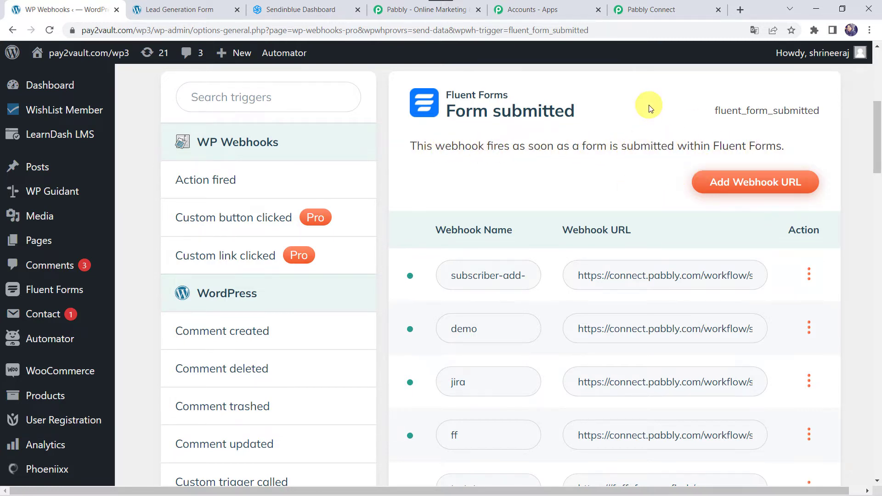
click(744, 184)
Name the new webhook Sendinblue Integration
click(320, 171)
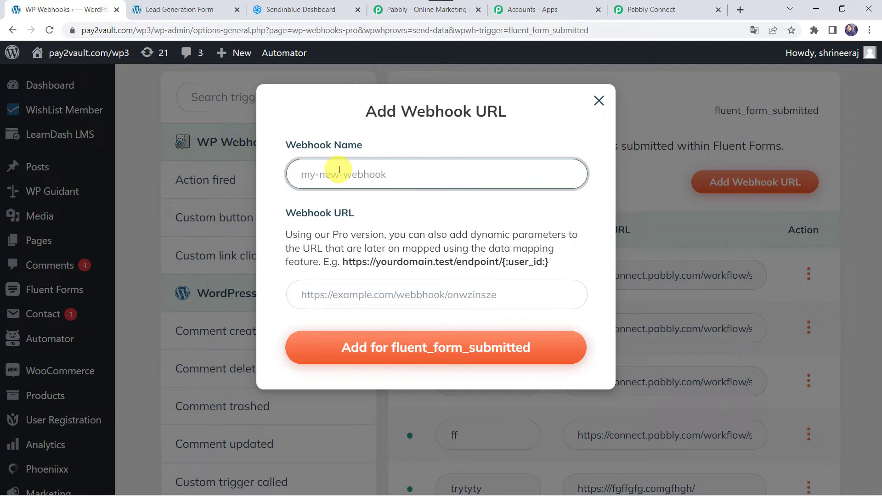
text(sen)
key(BackSpace)
key(BackSpace)
text(Sendinblue Integration)
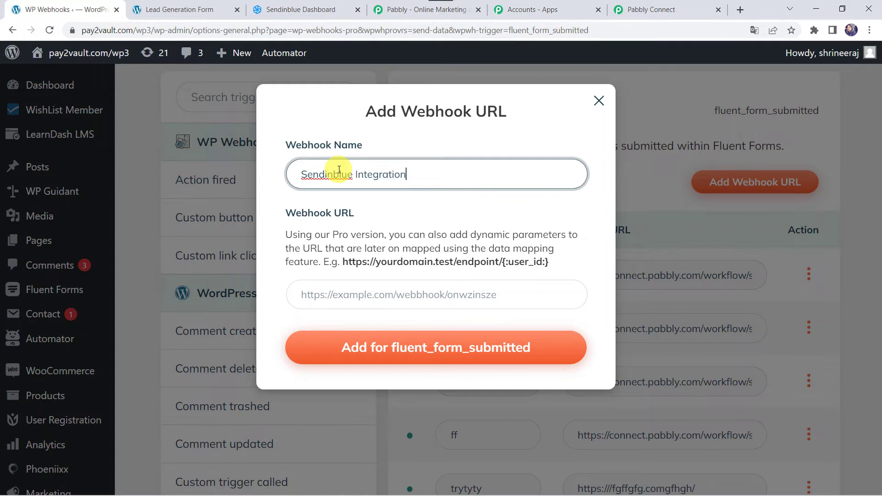
click(353, 295)
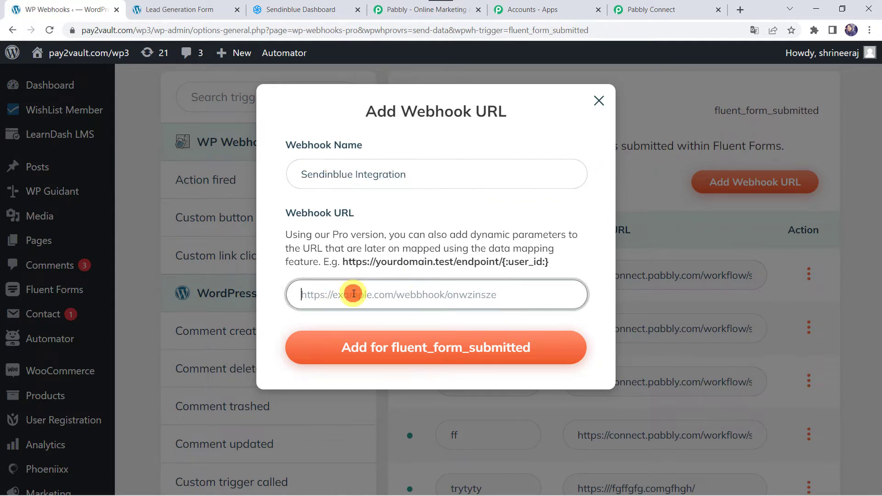
Paste the Pabbly Connect webhook URL and add the webhook for form submissions
click(640, 8)
click(720, 195)
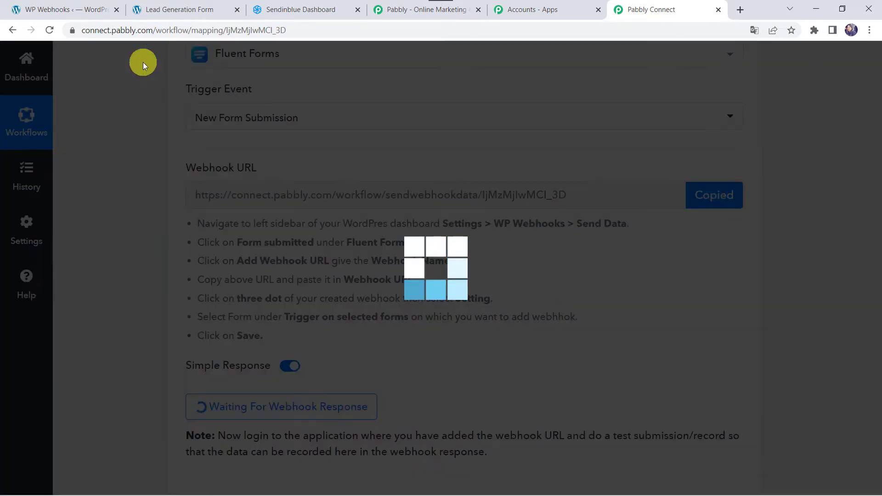
click(95, 9)
click(374, 294)
key(ctrl+v)
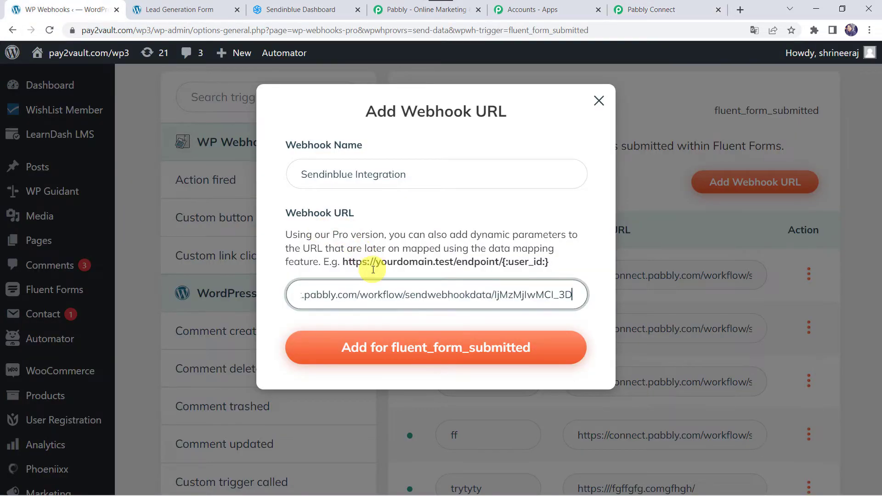
click(453, 350)
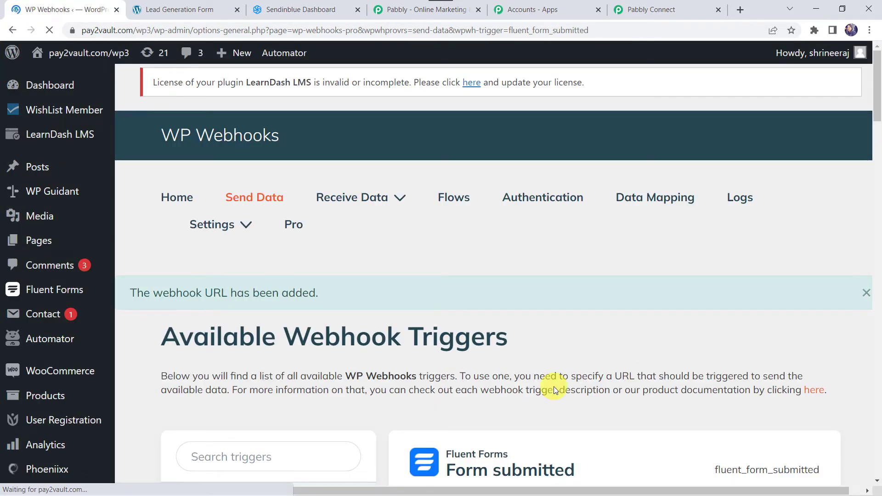
scroll(554, 387, down, 20)
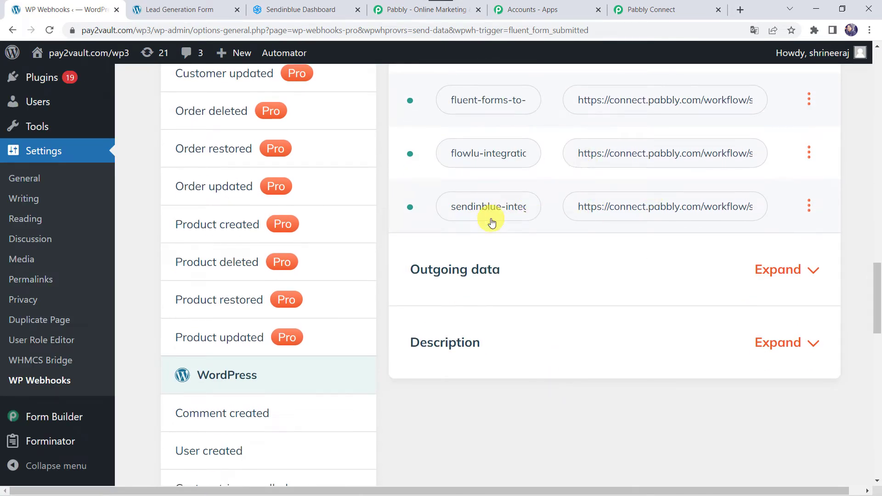
Limit the sendinblue webhook to the Lead Generation Form and save its settings
click(810, 206)
click(831, 300)
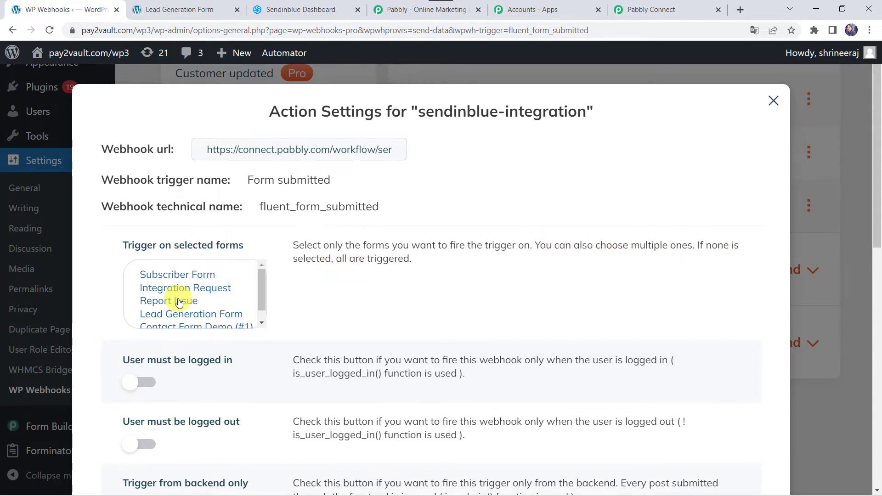
scroll(179, 302, down, 1)
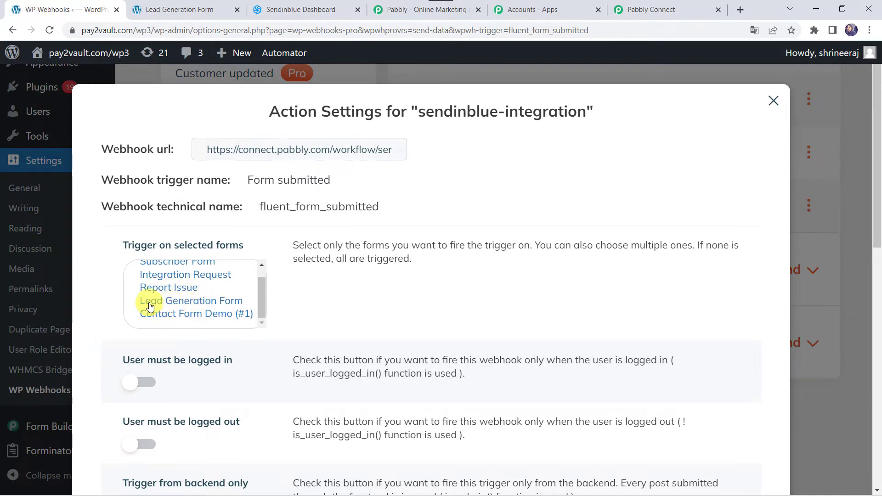
click(210, 302)
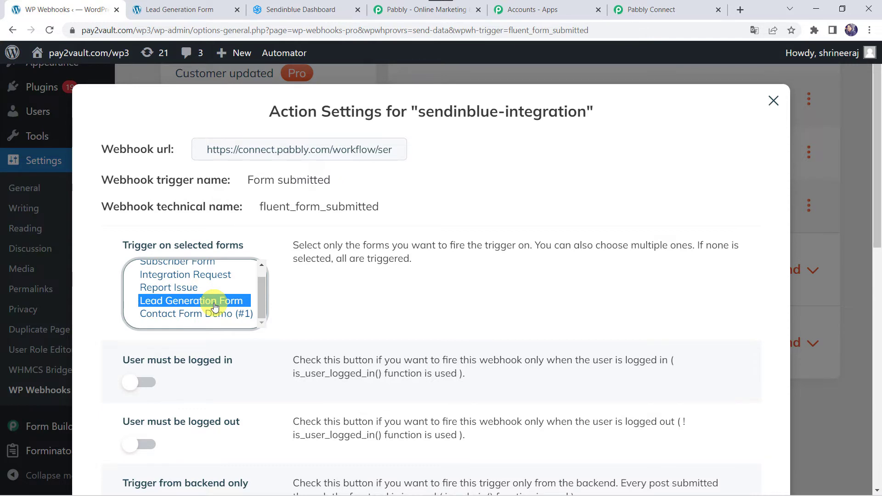
scroll(215, 307, down, 10)
click(153, 418)
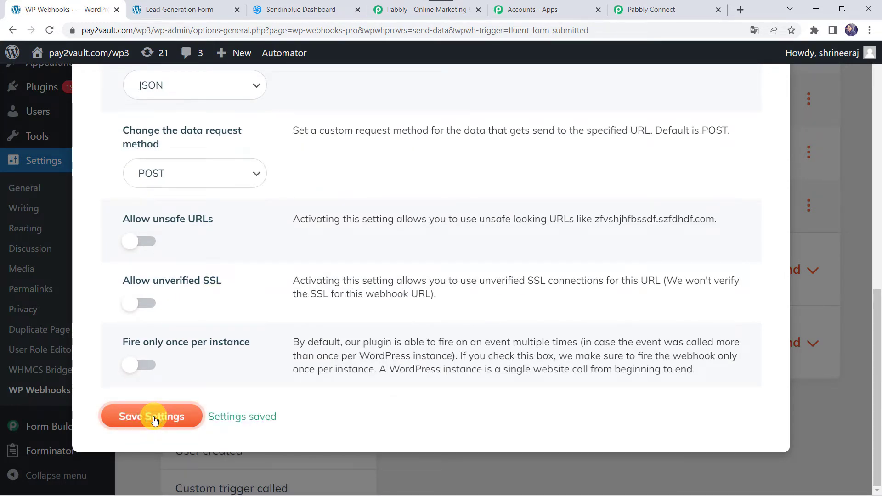
Close the webhook settings and return to the Pabbly Connect workflow
scroll(354, 287, up, 10)
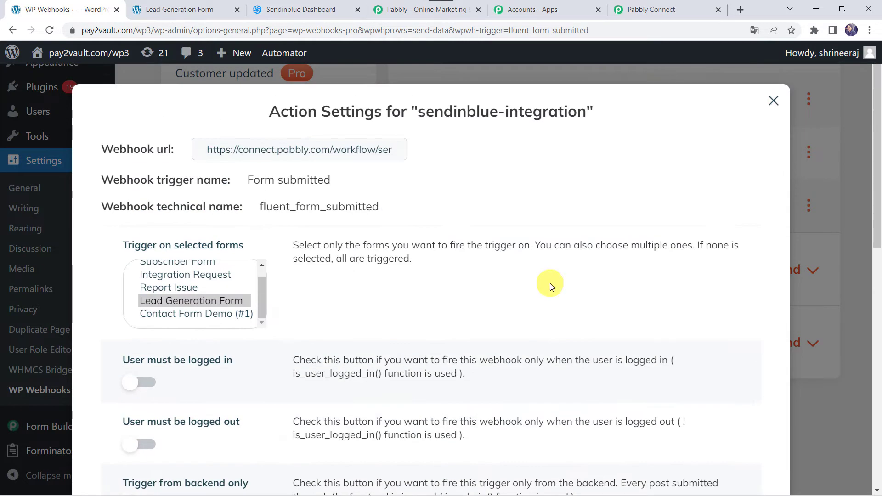
click(761, 112)
click(774, 100)
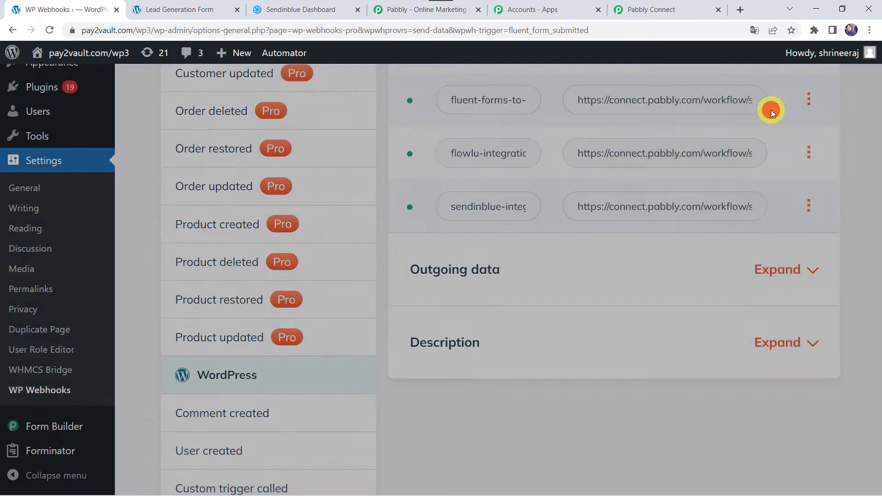
click(668, 11)
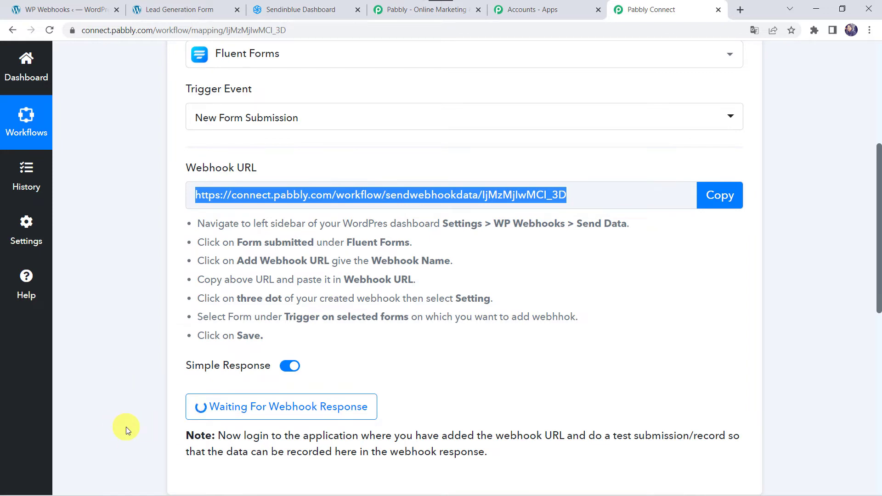
Fill the live Lead Generation Form with a test lead's name, email and mobile number, and submit it
click(180, 11)
scroll(92, 244, down, 2)
click(110, 201)
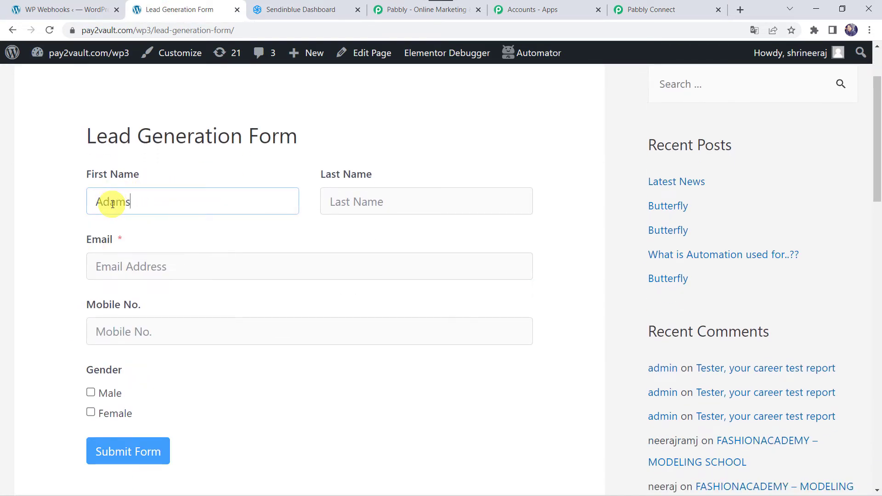
key(Tab)
text(ad)
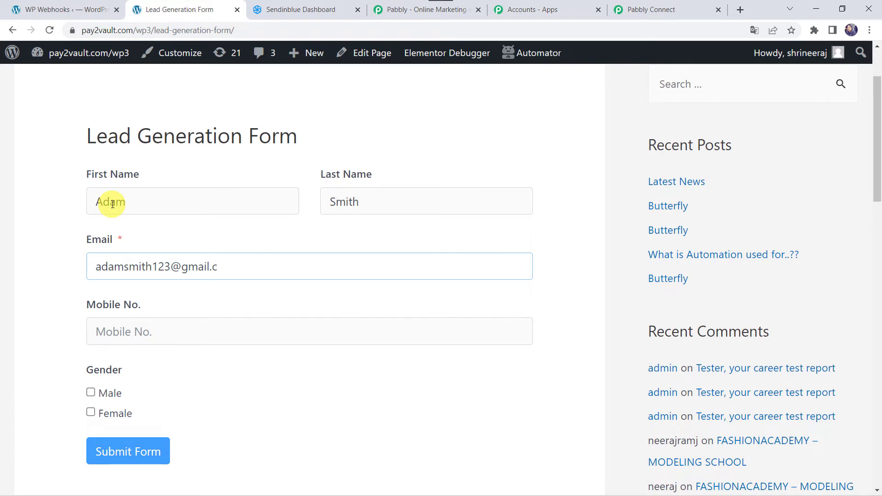
key(Tab)
text(8)
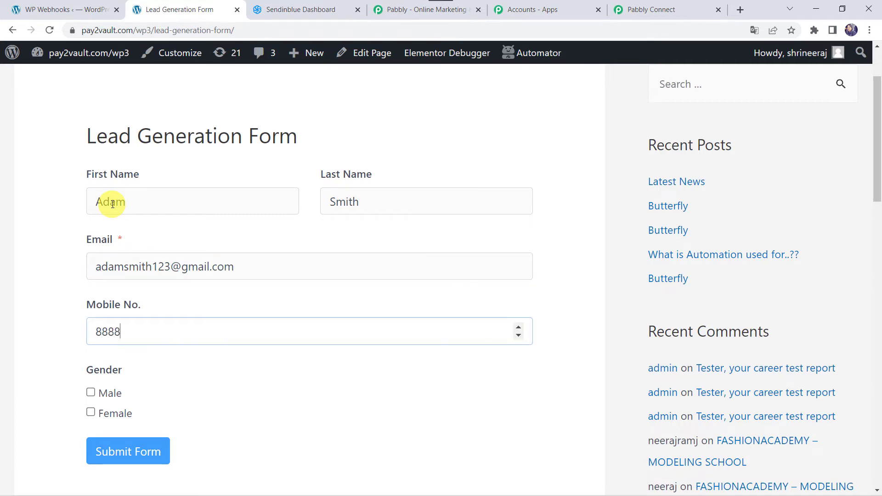
key(Tab)
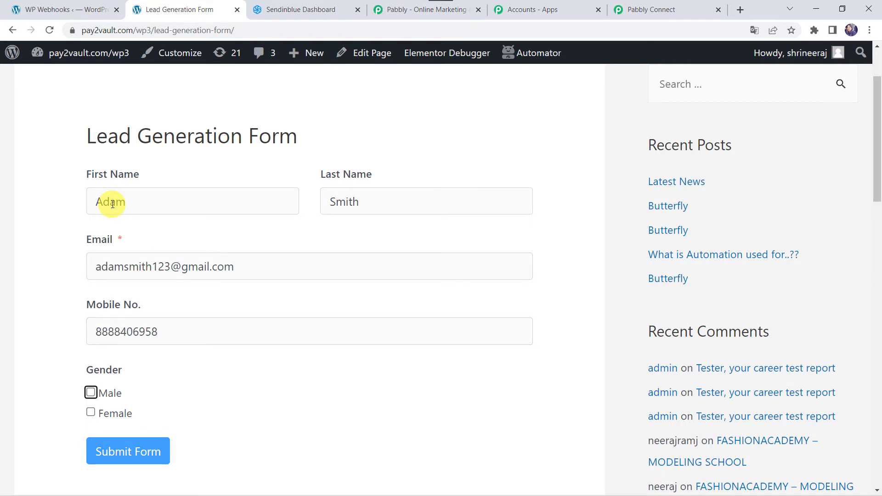
click(123, 446)
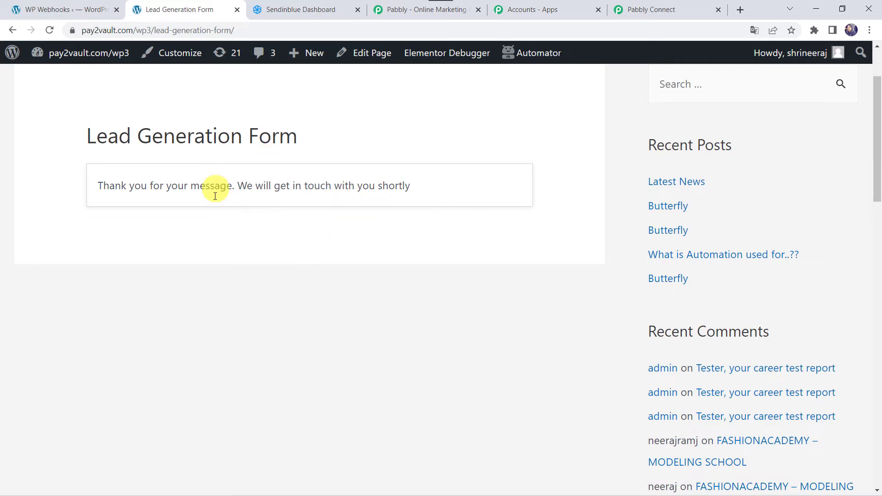
Review the captured test submission's name, email, mobile, gender and form title fields in Pabbly Connect
click(642, 13)
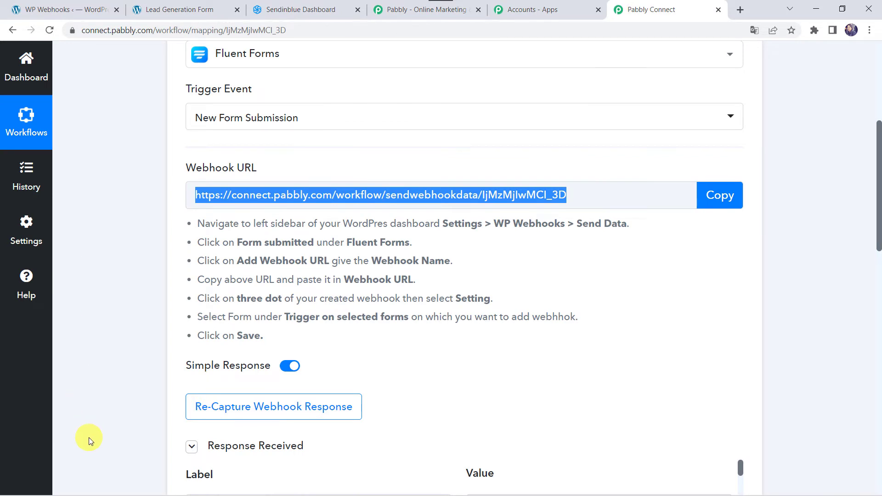
scroll(90, 438, down, 3)
scroll(89, 438, down, 4)
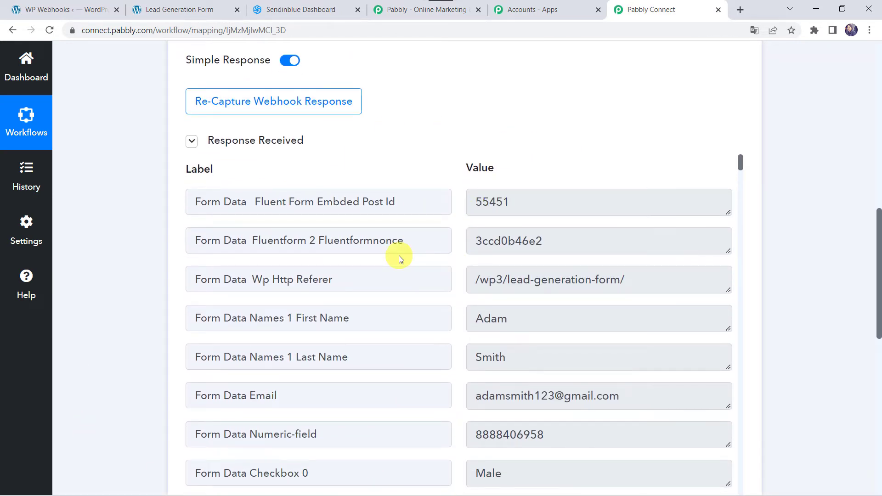
scroll(399, 255, down, 2)
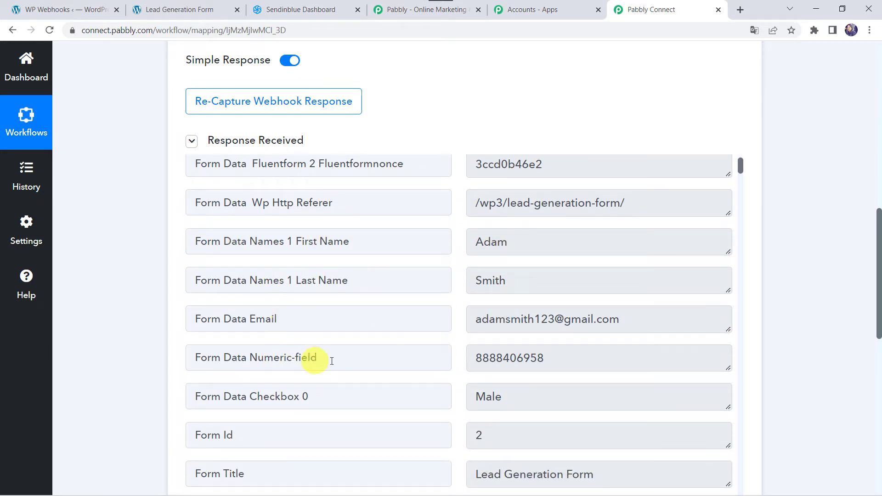
scroll(485, 360, down, 1)
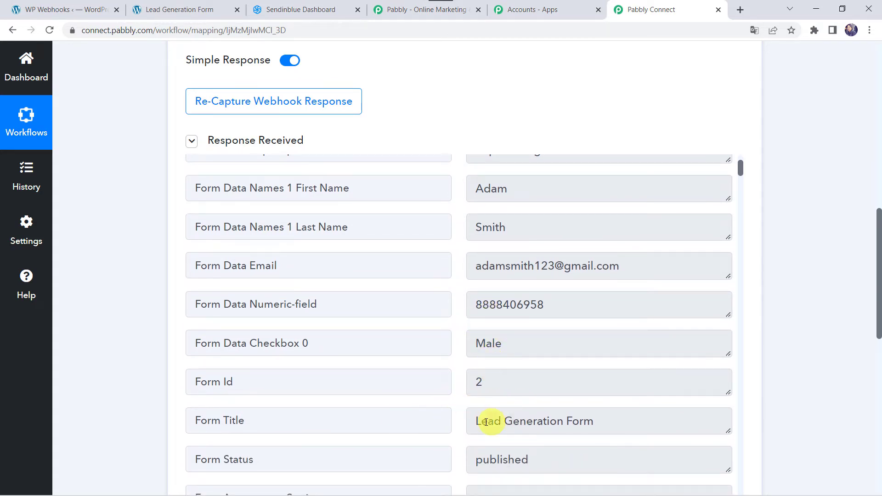
scroll(513, 419, down, 4)
scroll(509, 414, up, 6)
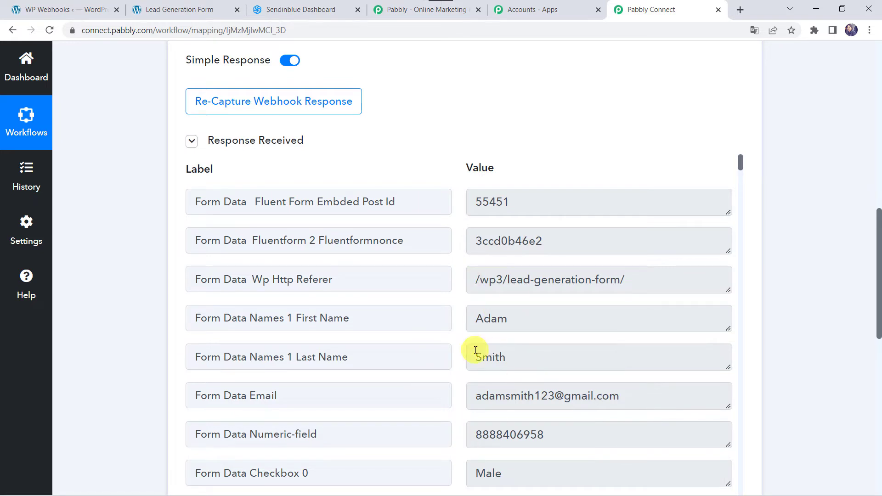
scroll(128, 371, down, 10)
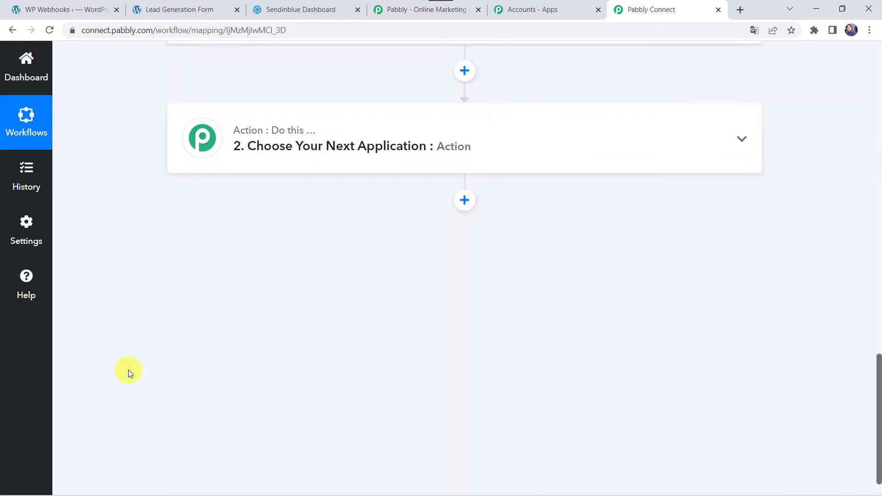
Set the action step to Sendinblue with the Create or Update Contact event
click(391, 159)
click(258, 220)
text(sendin)
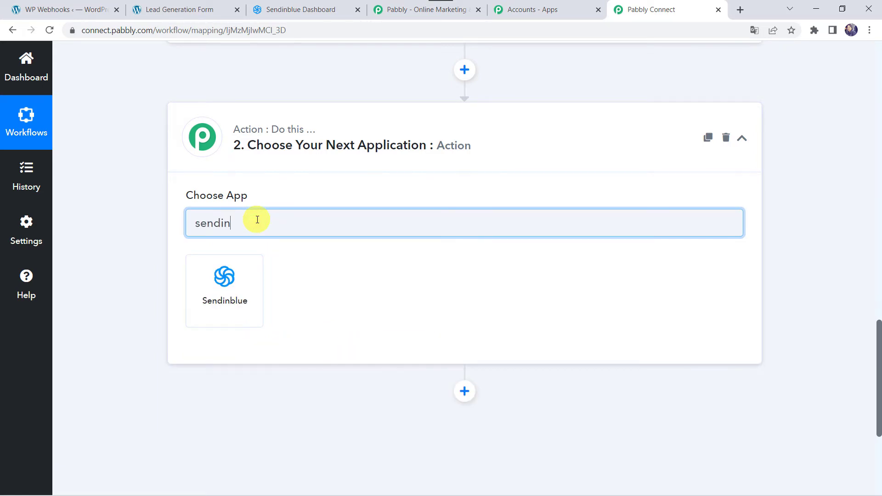
click(237, 278)
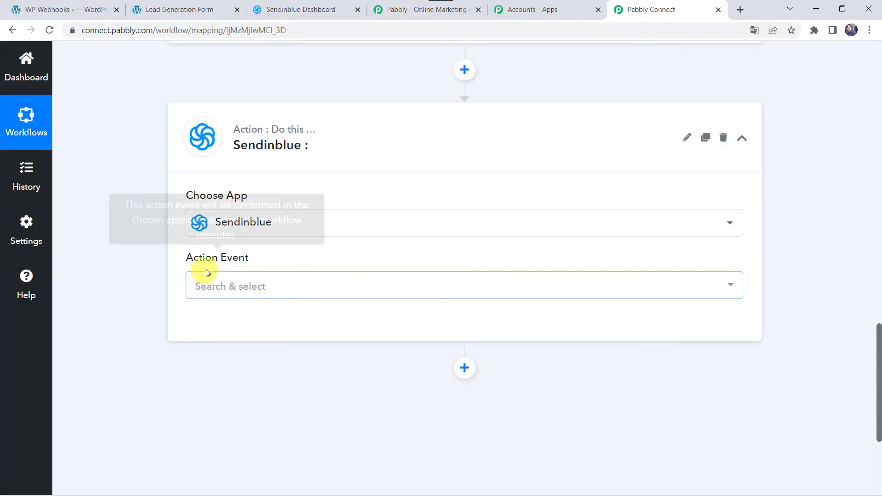
click(212, 287)
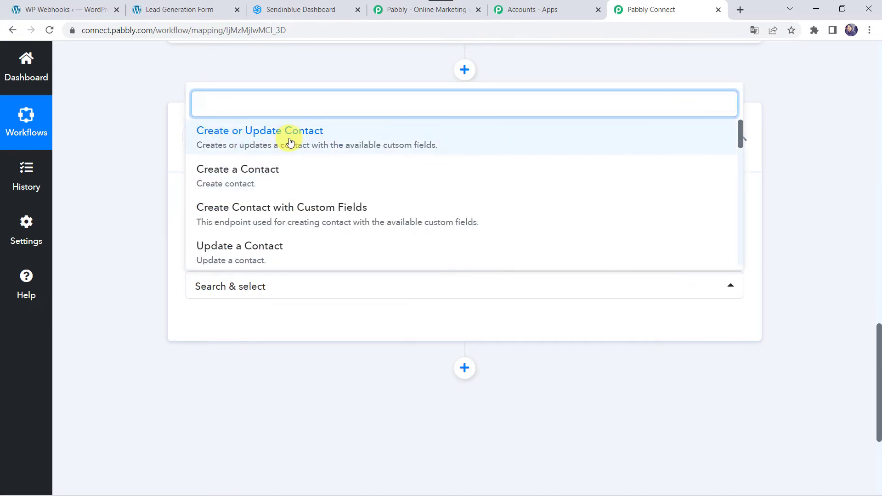
click(290, 140)
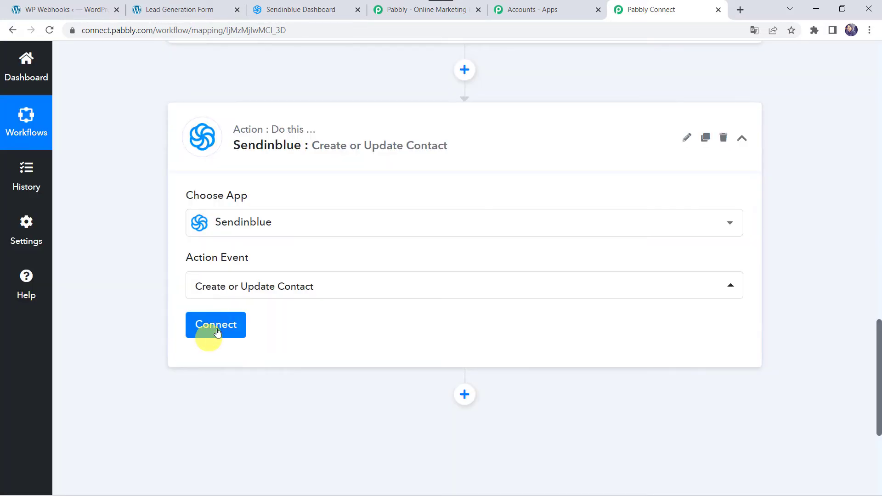
Start a new Sendinblue connection and go to the Sendinblue dashboard for an API key
click(229, 325)
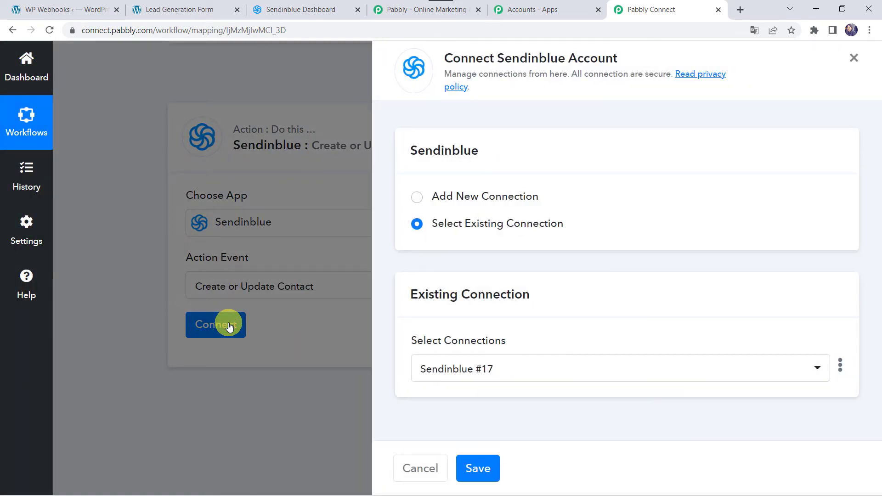
click(454, 197)
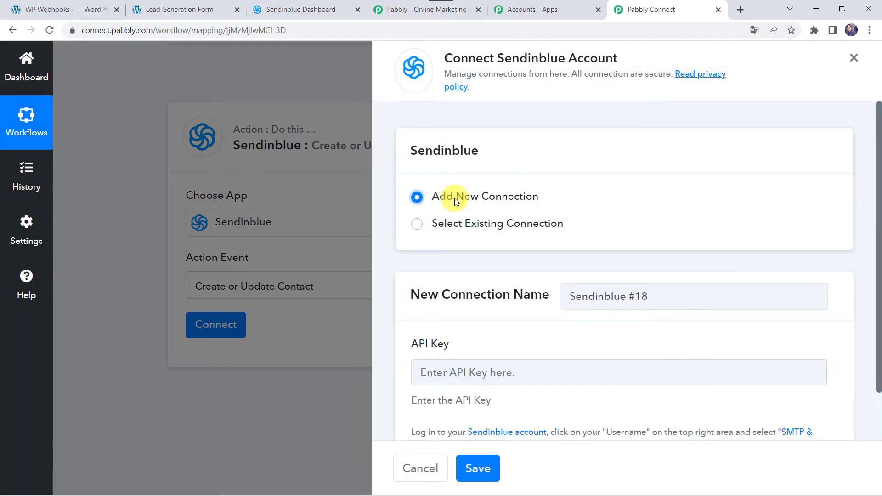
scroll(437, 366, down, 1)
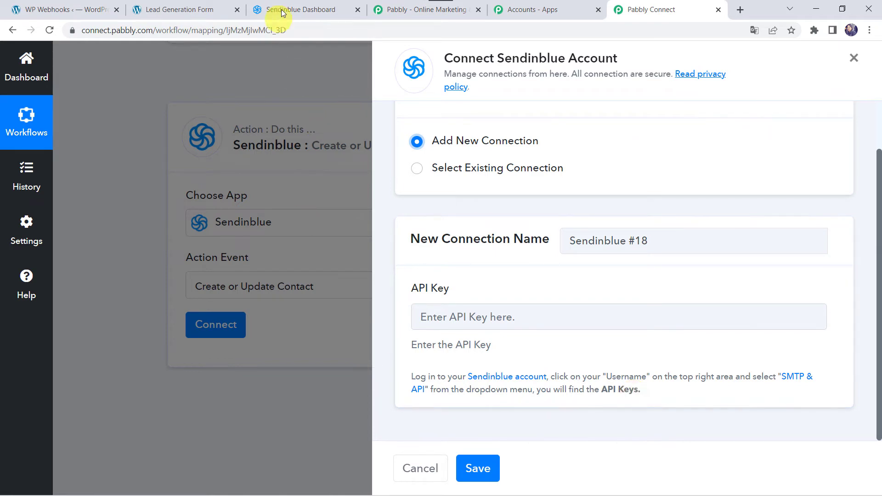
click(302, 5)
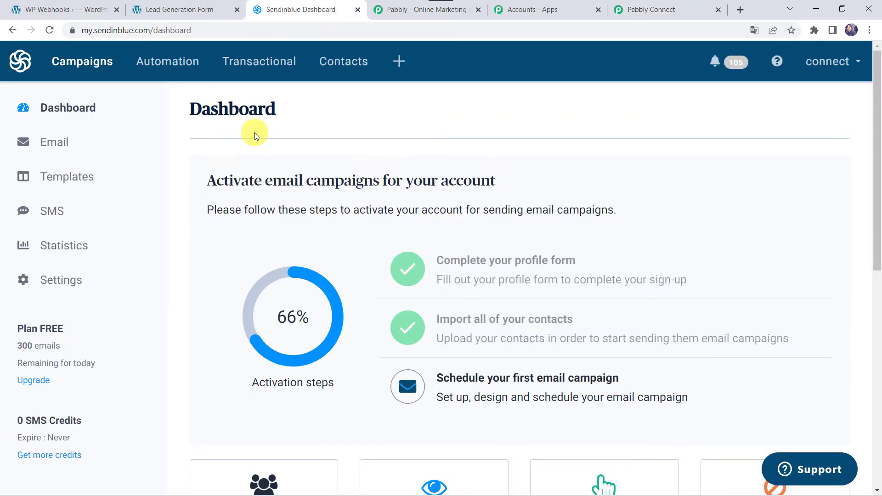
Generate a new Sendinblue API key named Fluent Forms under SMTP & API
click(841, 67)
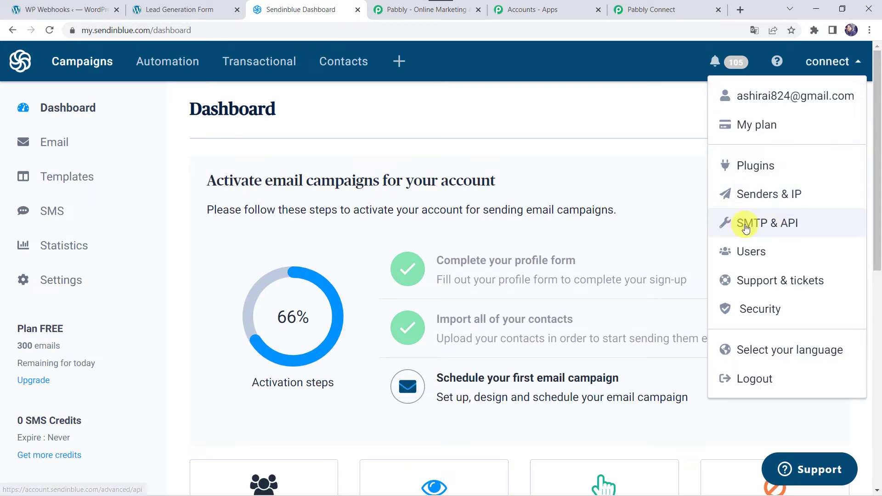
click(786, 224)
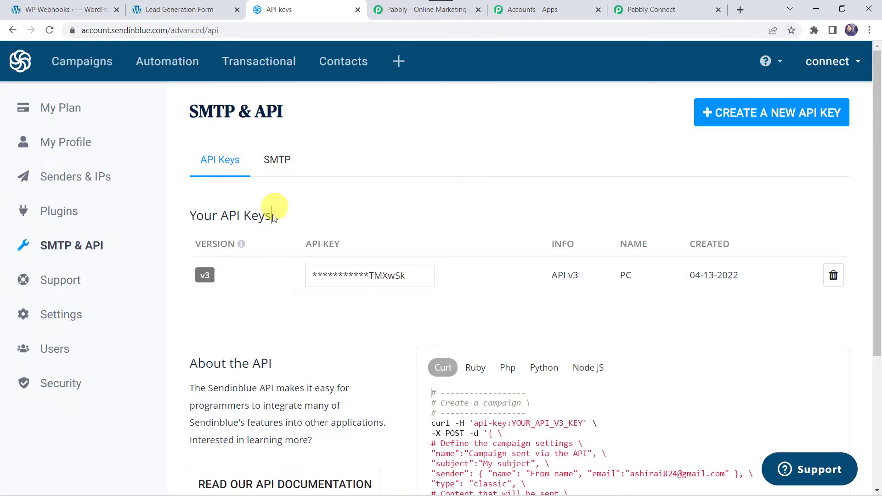
click(758, 117)
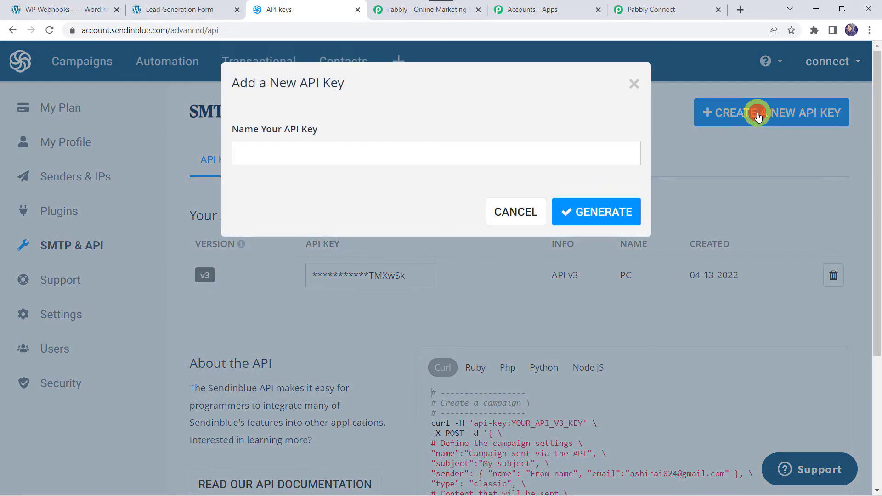
click(403, 159)
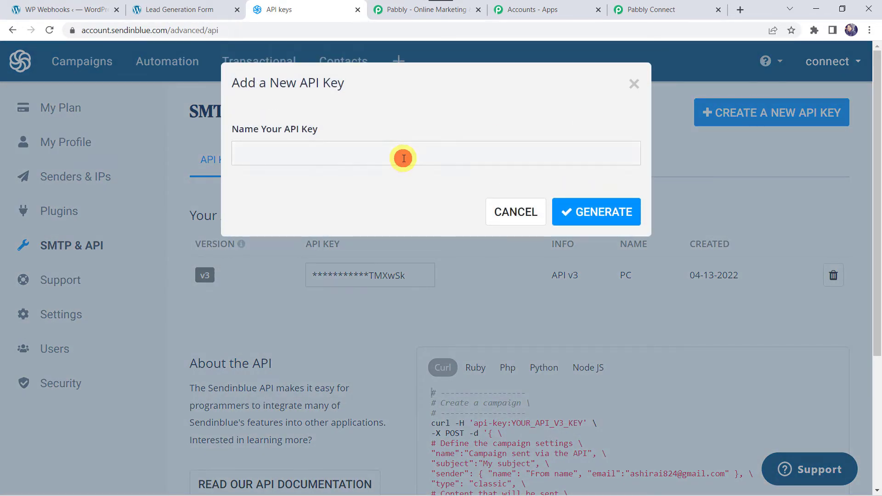
text(Fluent For)
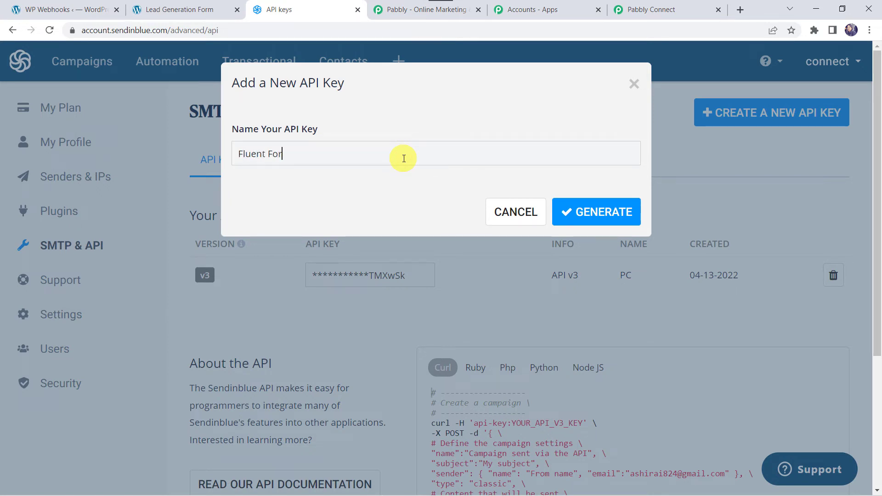
click(581, 211)
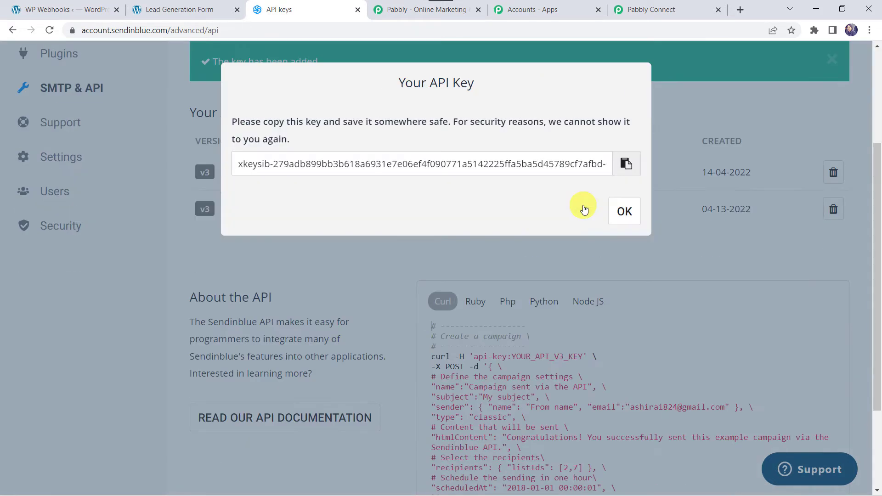
Copy the new API key into the Pabbly Sendinblue connection's API Key field
click(628, 166)
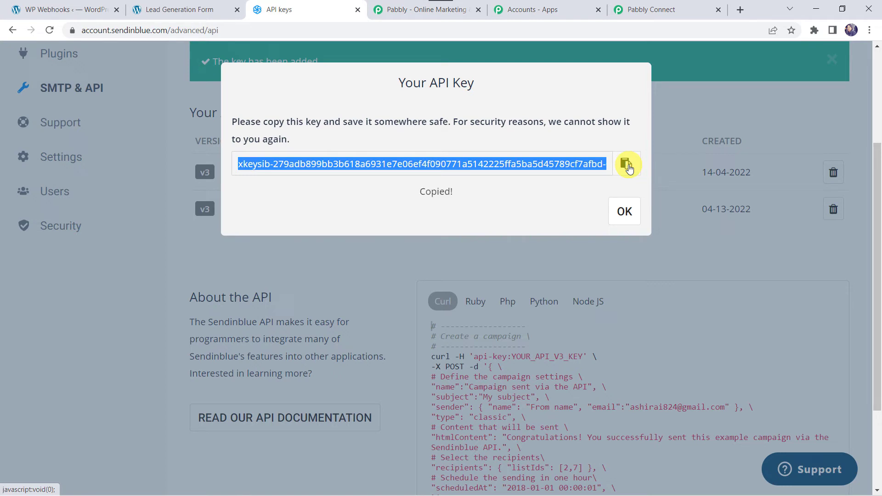
click(682, 7)
click(486, 321)
key(ctrl+v)
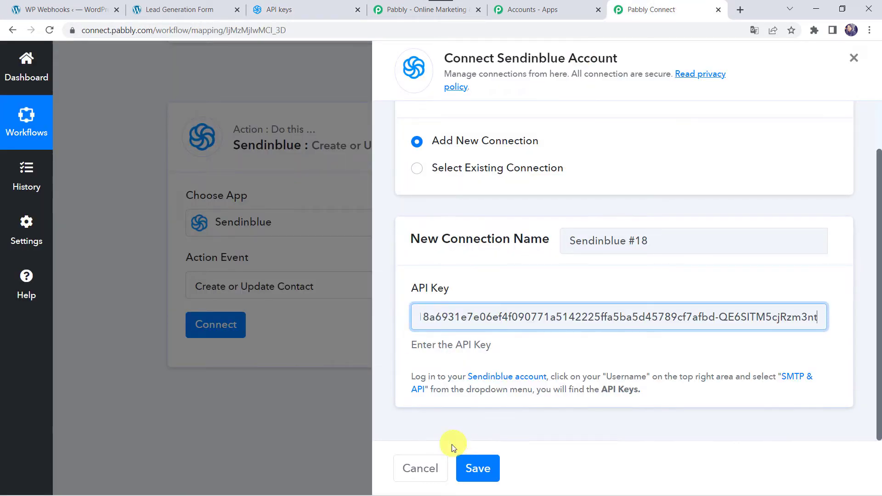
Save the new Sendinblue connection in Pabbly Connect
click(478, 468)
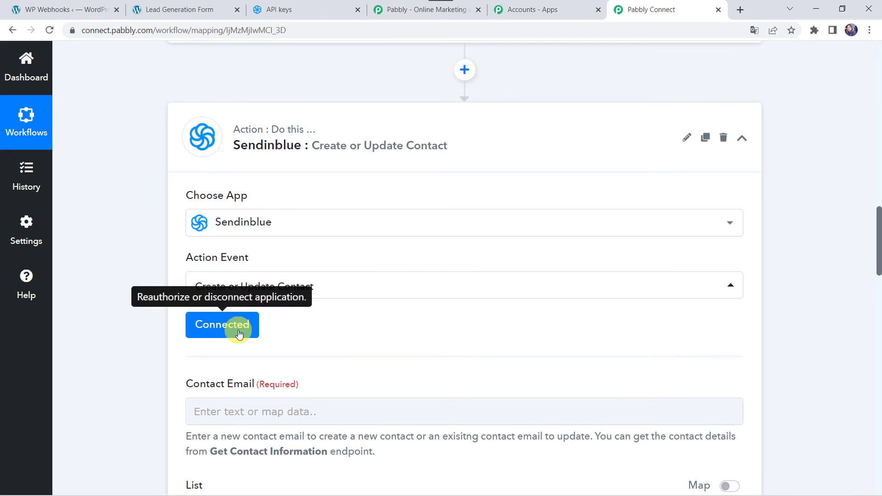
scroll(347, 321, down, 3)
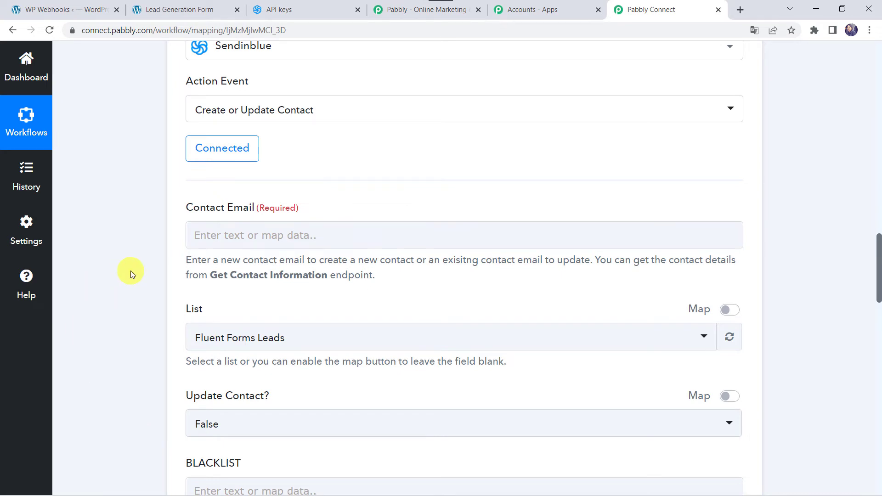
scroll(131, 271, up, 10)
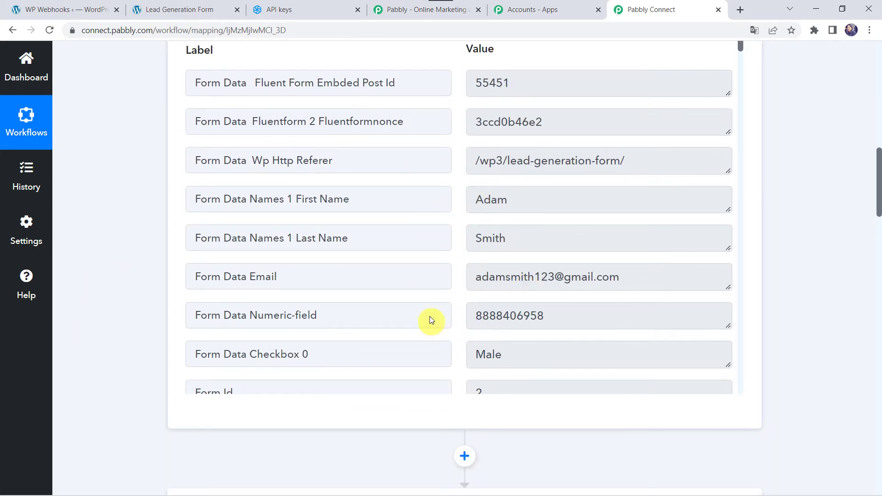
scroll(140, 332, down, 10)
Map the Fluent Forms submission's email into the Contact Email field
click(218, 177)
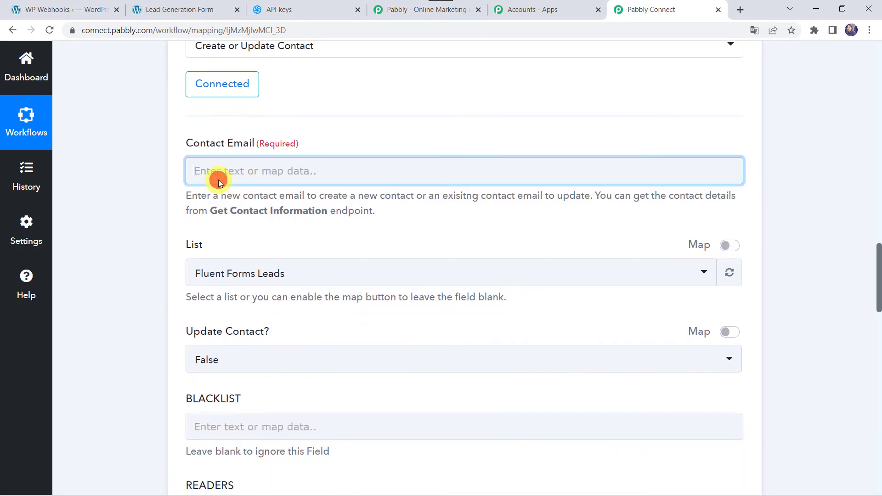
click(246, 276)
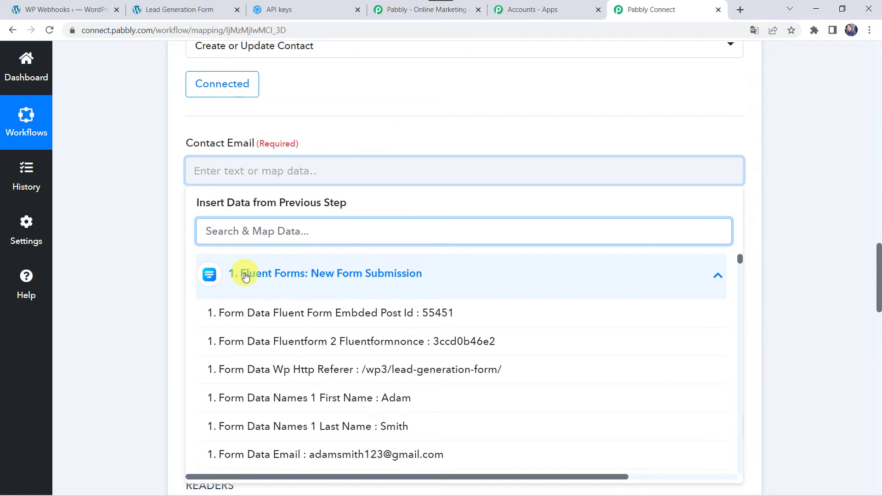
text(@)
click(330, 309)
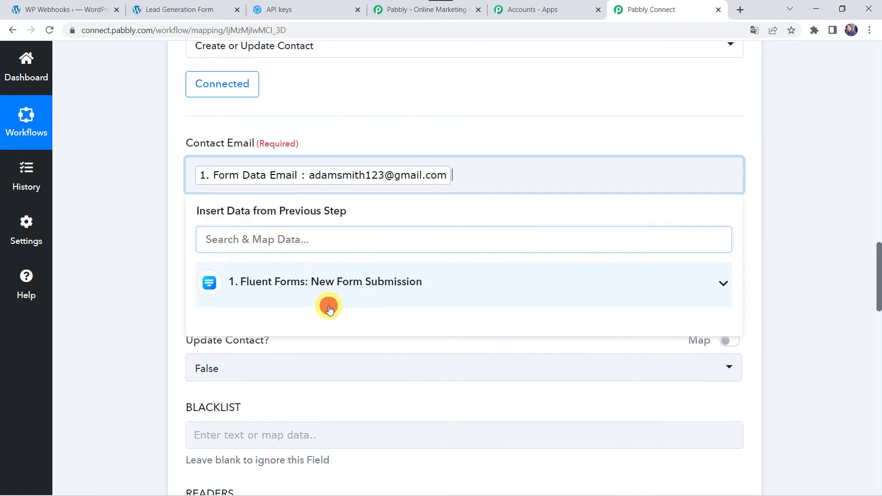
click(125, 277)
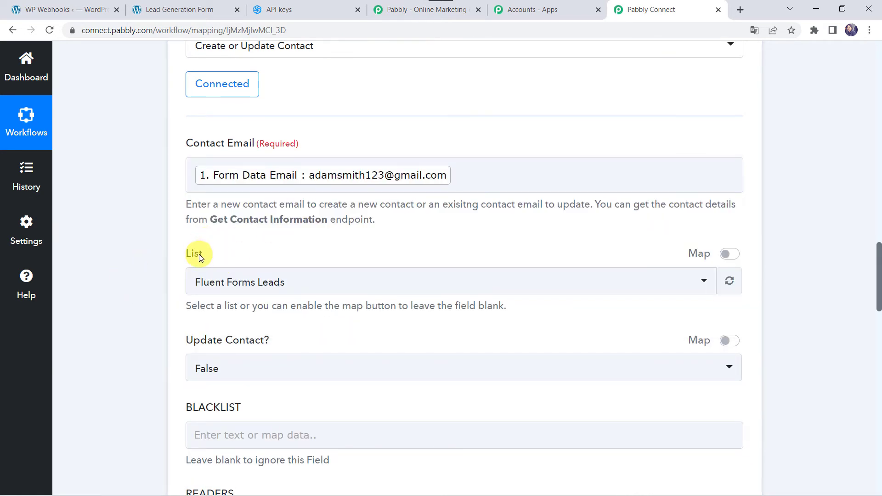
Dismiss the new API key dialog and go to Sendinblue's contact Lists page
click(296, 10)
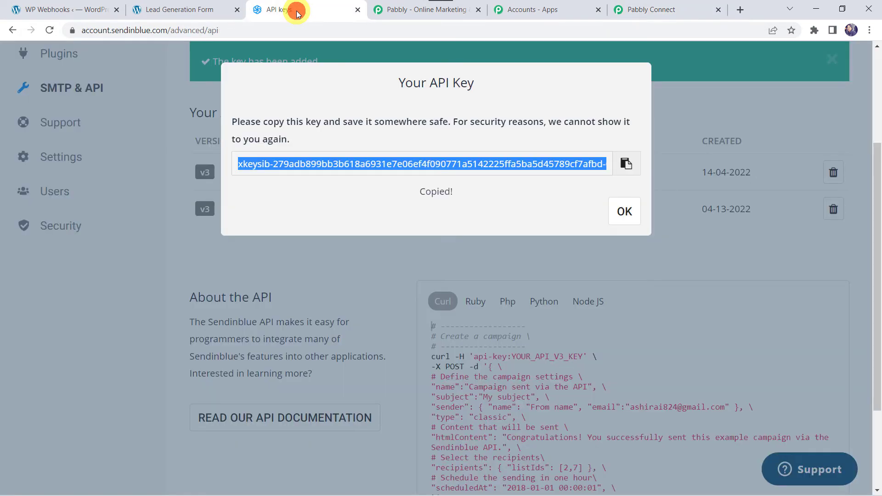
click(620, 212)
scroll(56, 117, up, 4)
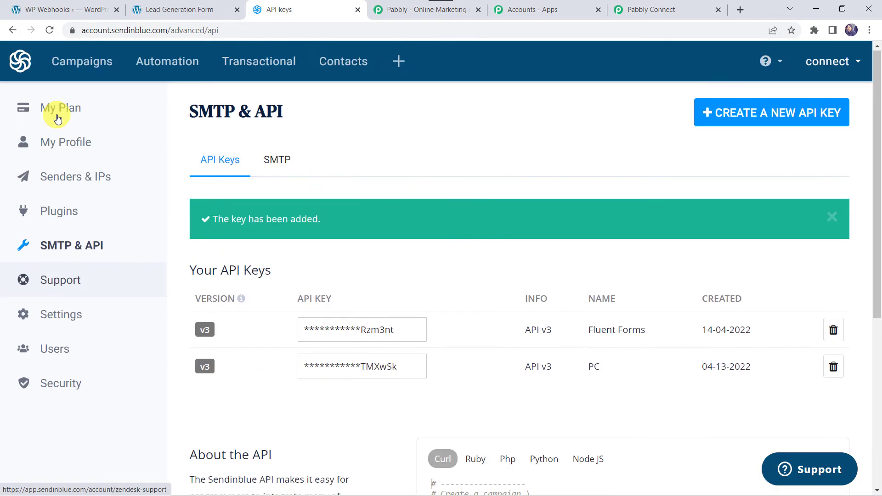
click(349, 67)
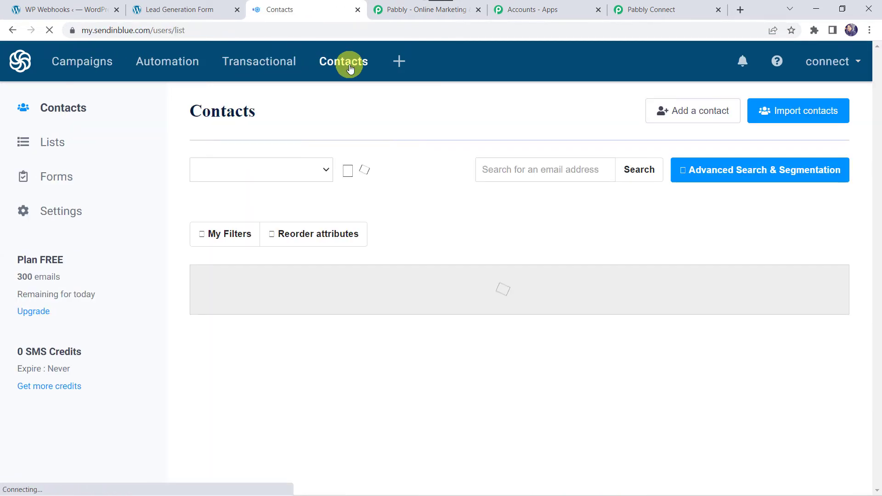
click(63, 146)
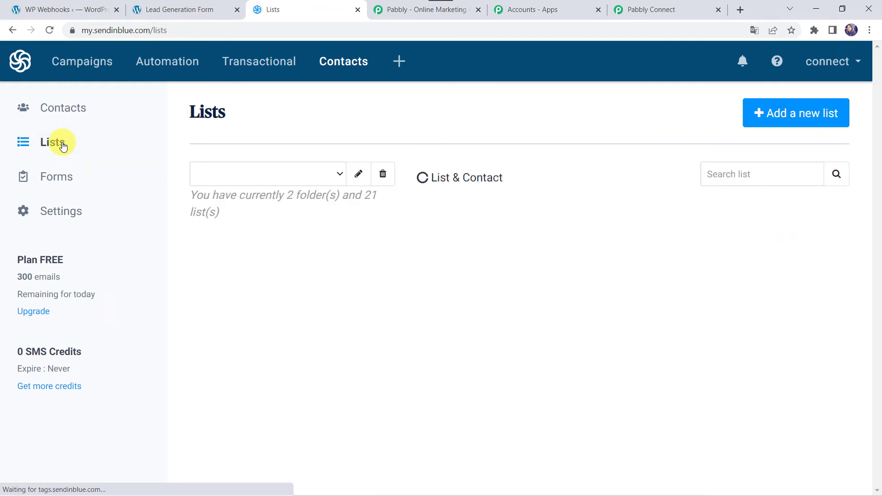
Open the Fluent Forms Leads list's contacts, which currently number 0
scroll(281, 234, down, 3)
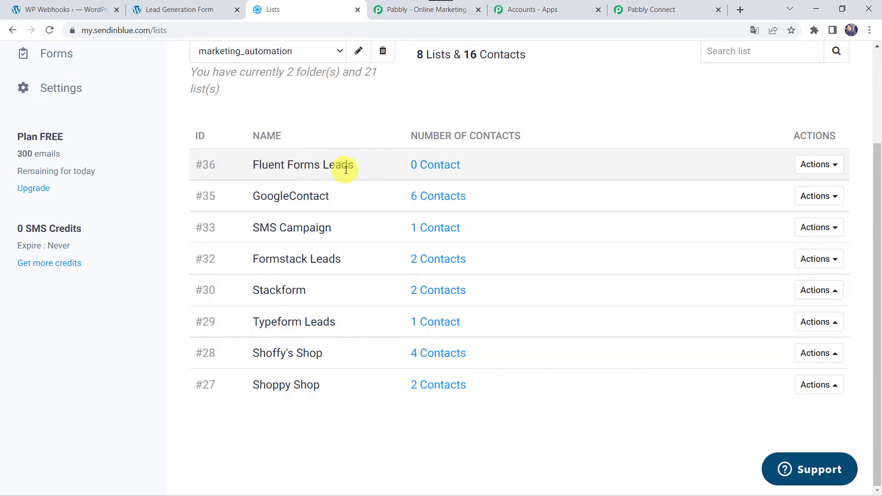
click(434, 169)
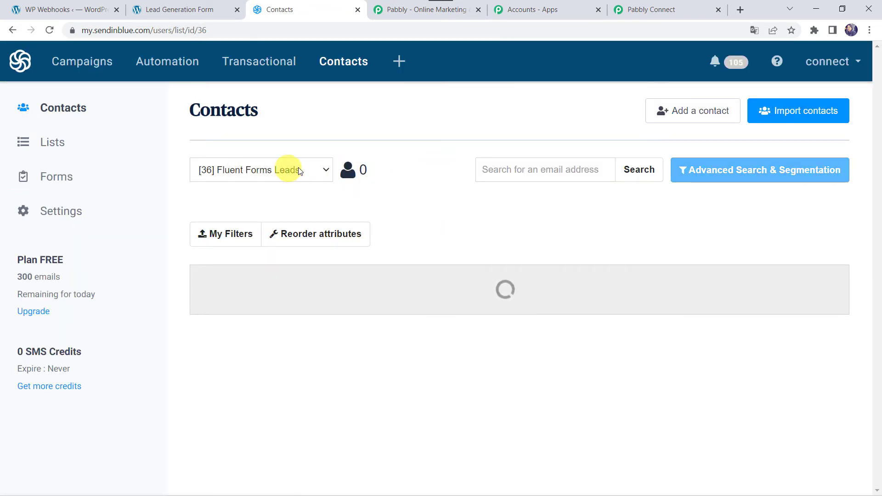
Keep Fluent Forms Leads as the list and Update Contact? set to False
click(667, 17)
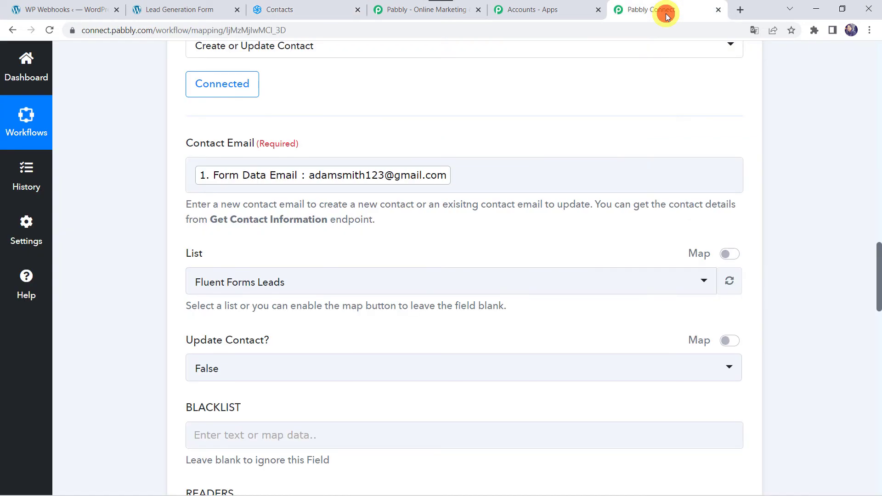
click(276, 288)
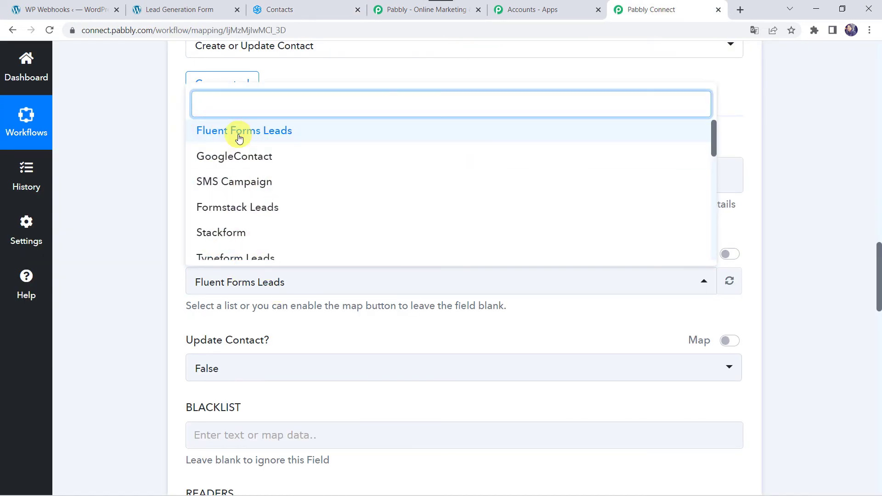
click(238, 138)
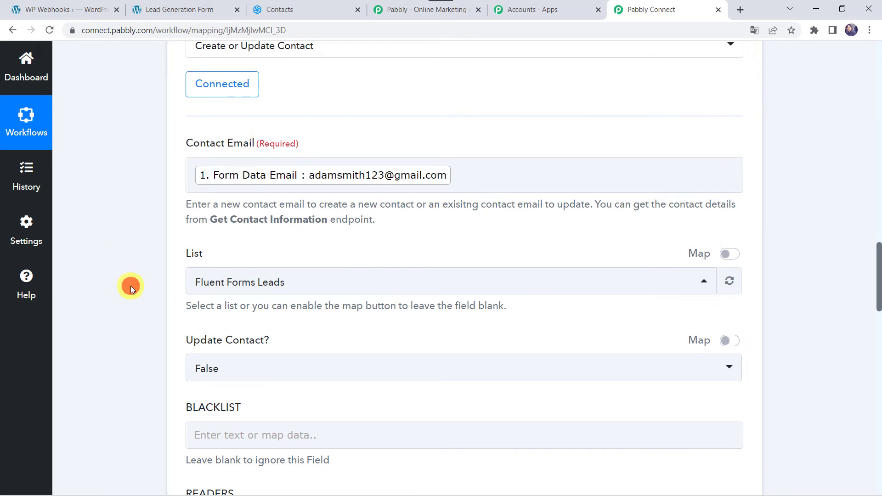
scroll(130, 286, down, 3)
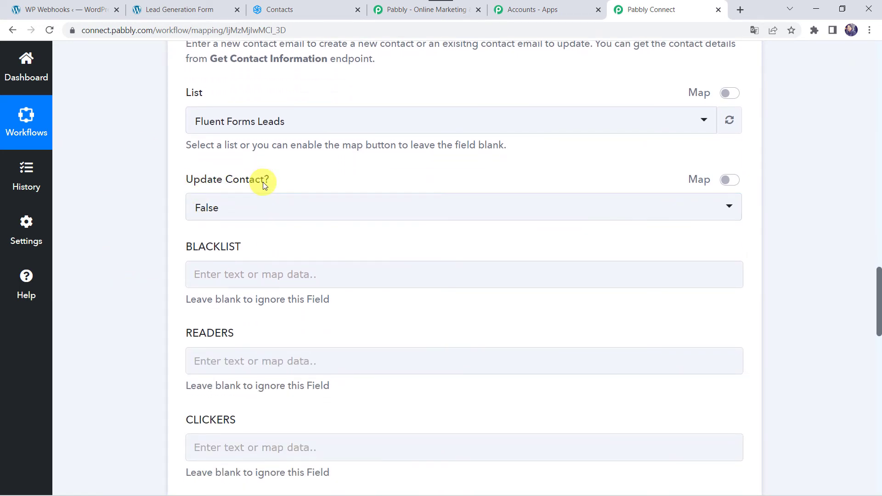
click(229, 219)
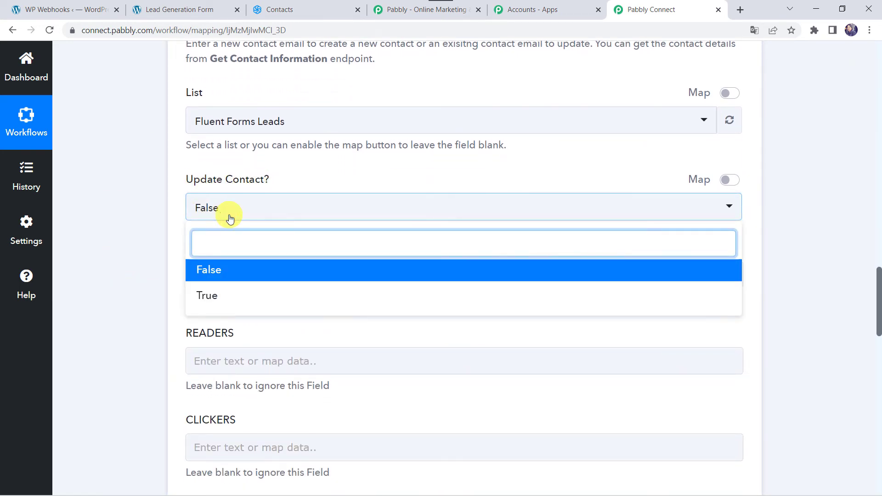
click(232, 271)
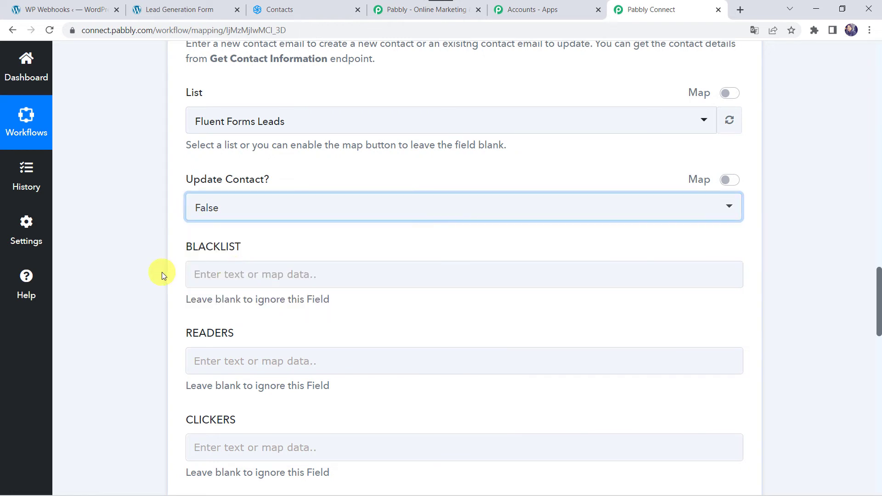
scroll(162, 272, down, 7)
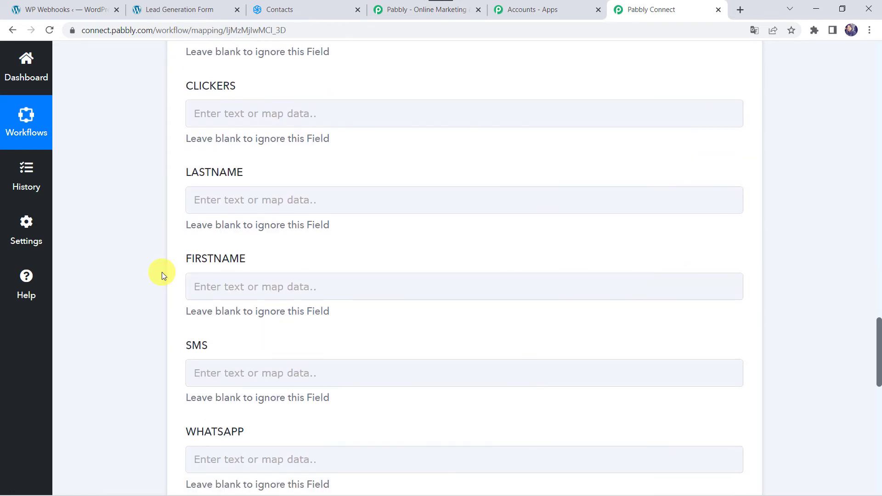
Map the form's Last Name into LASTNAME and First Name into FIRSTNAME
click(219, 201)
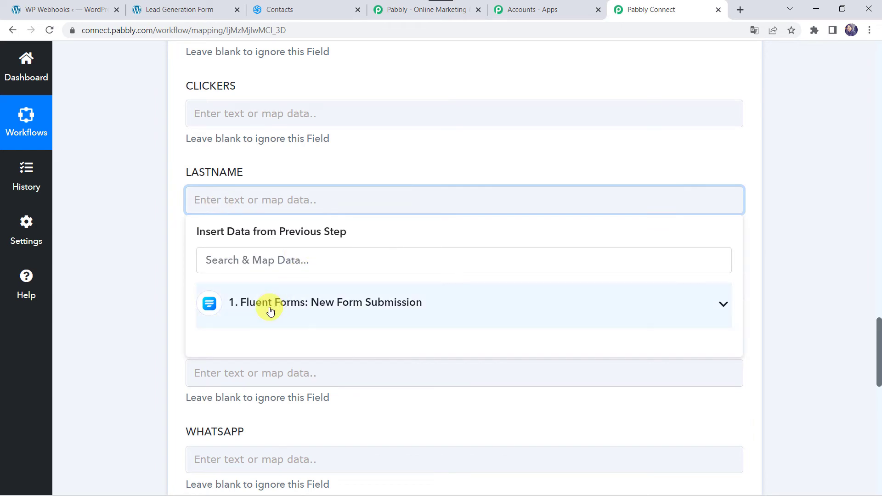
click(270, 312)
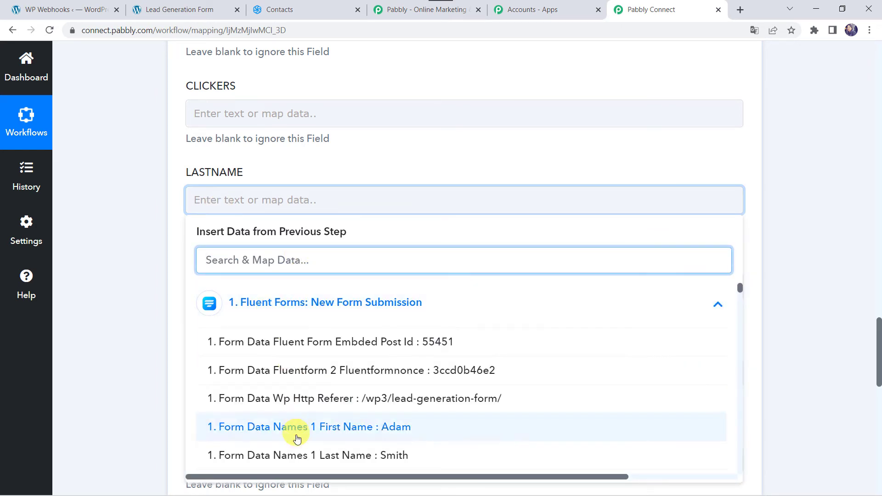
click(291, 454)
click(136, 305)
scroll(136, 305, down, 2)
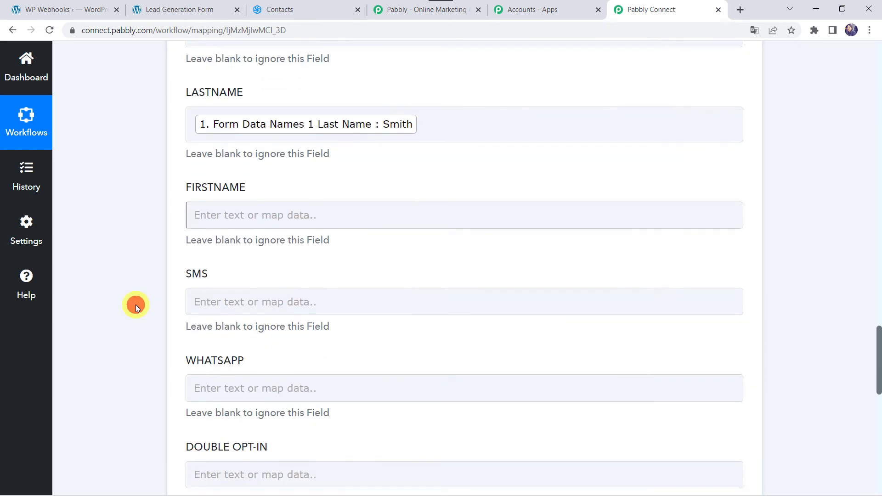
click(210, 216)
click(264, 319)
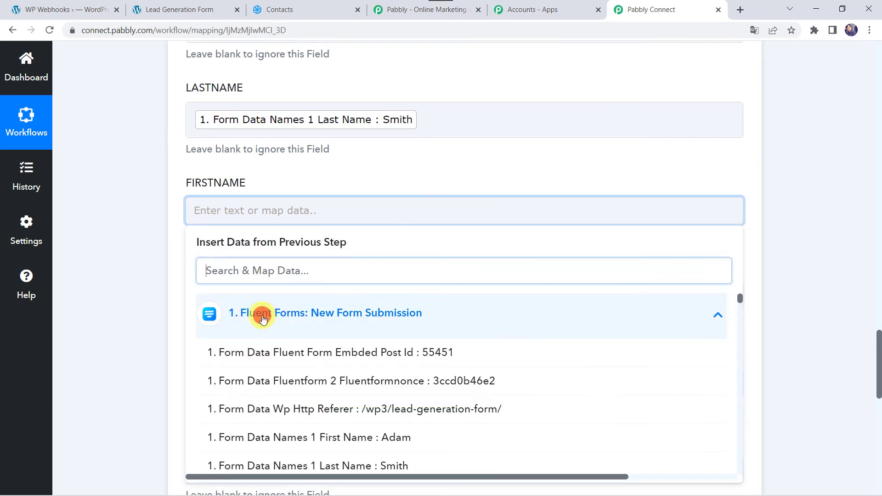
click(298, 439)
click(115, 294)
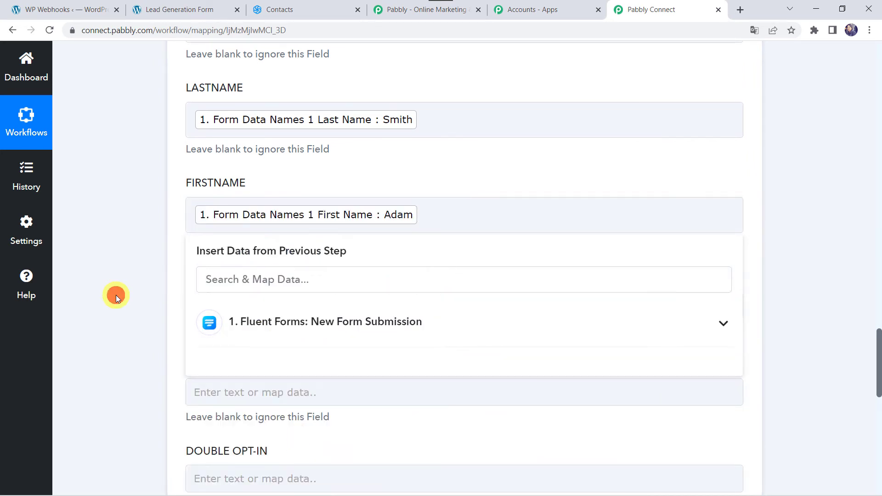
scroll(116, 295, down, 4)
Fill WHATSAPP with +91 followed by the form's Numeric-field mobile number
click(223, 140)
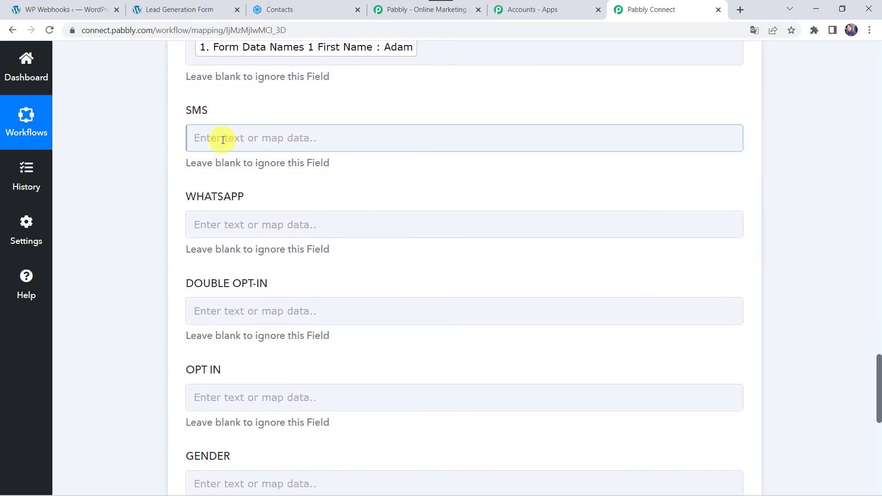
click(215, 224)
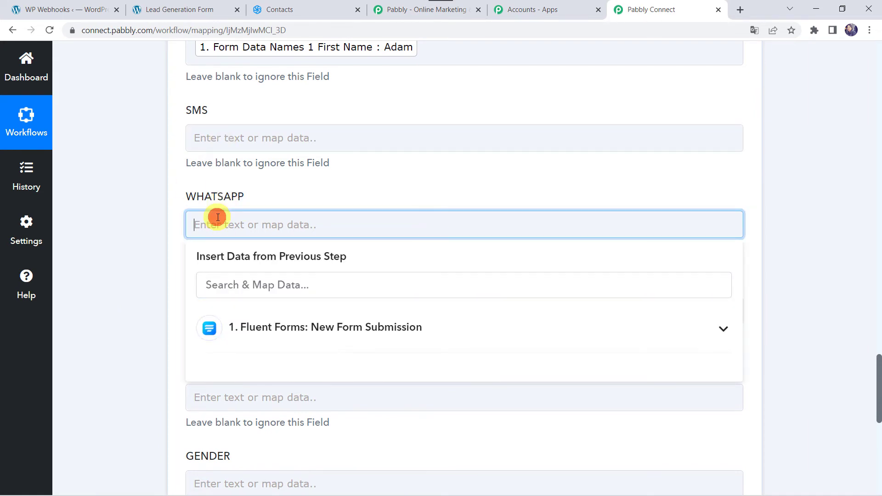
click(282, 330)
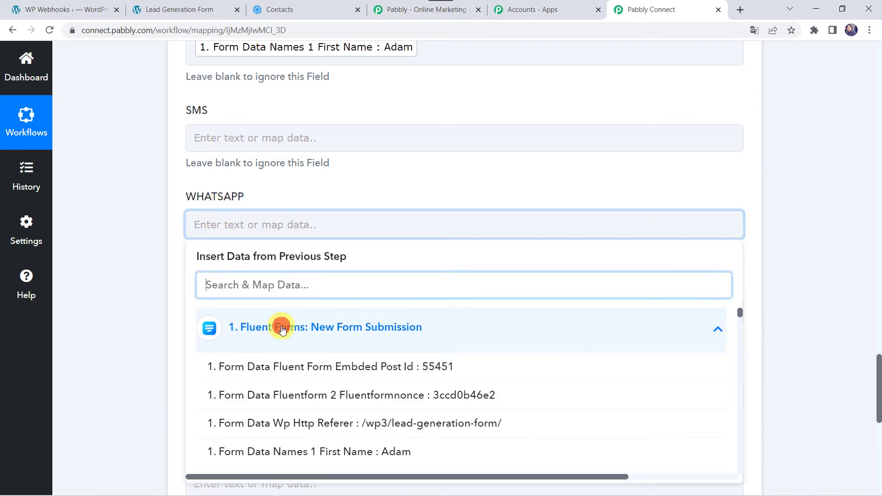
text(88)
click(288, 368)
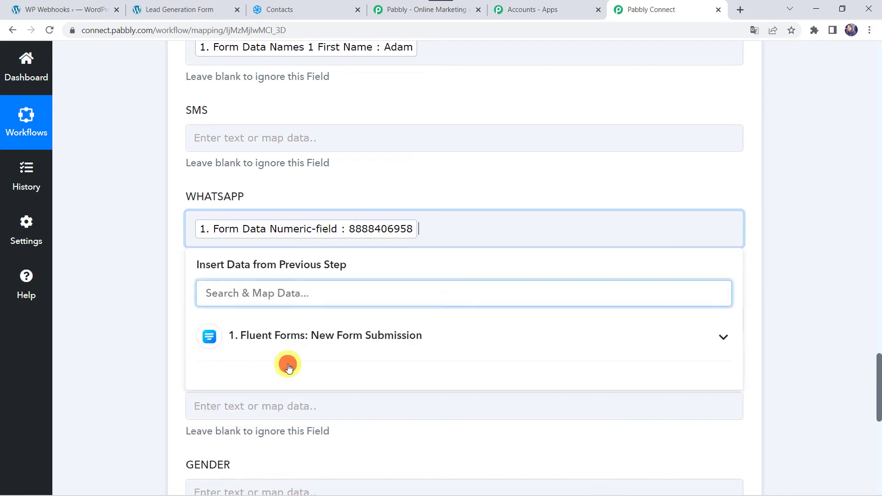
click(193, 227)
text(+91)
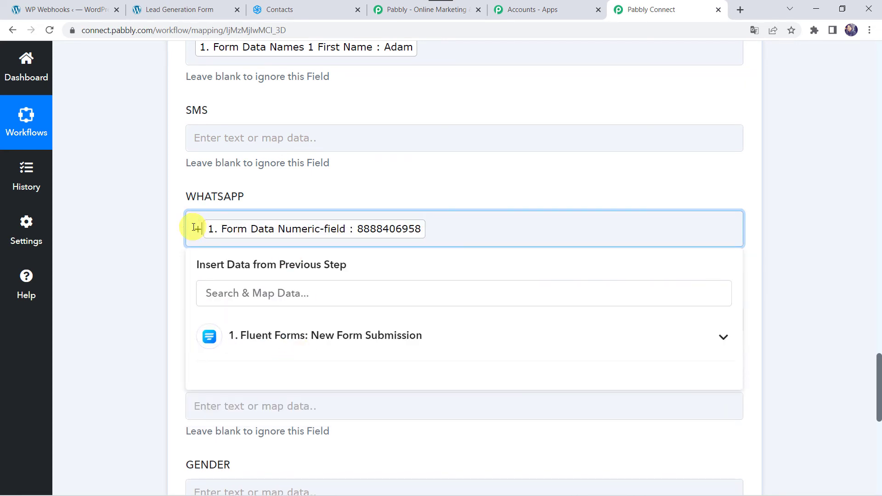
click(163, 248)
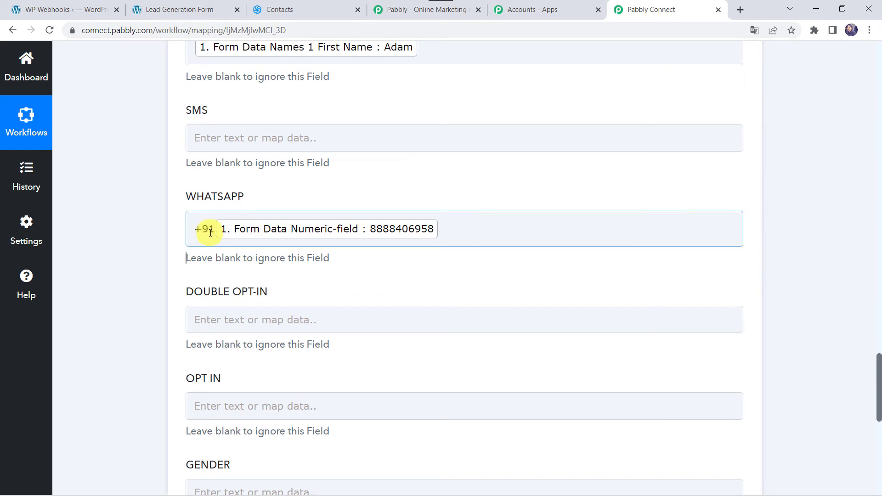
scroll(152, 265, down, 3)
Map GENDER to the form's 'Form Data Checkbox 0 : Male' value
click(198, 365)
scroll(234, 334, down, 3)
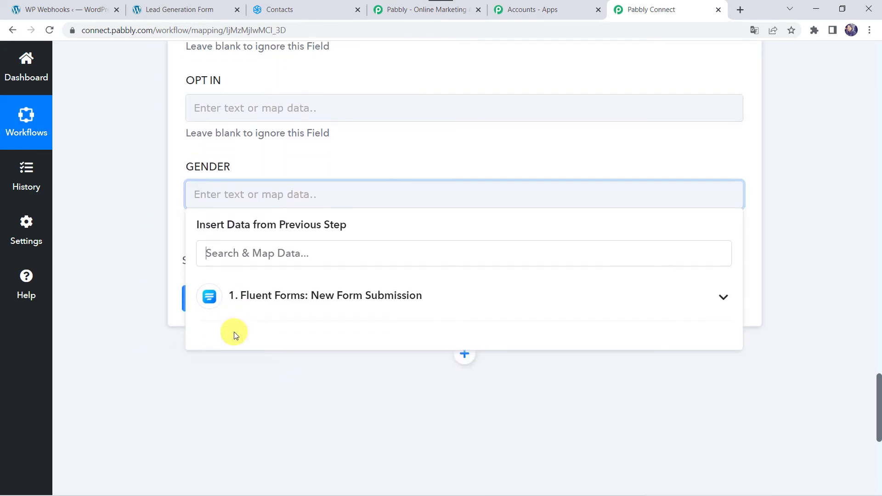
click(270, 286)
text(ma)
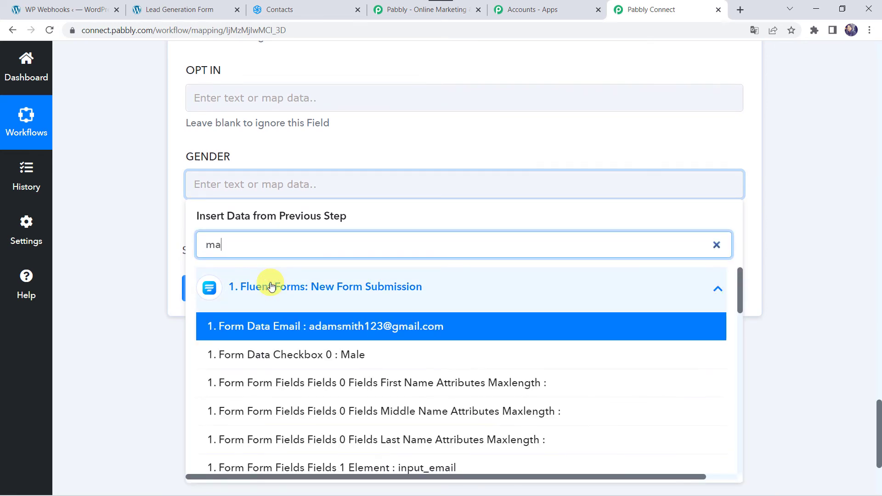
text(k)
key(BackSpace)
text(l)
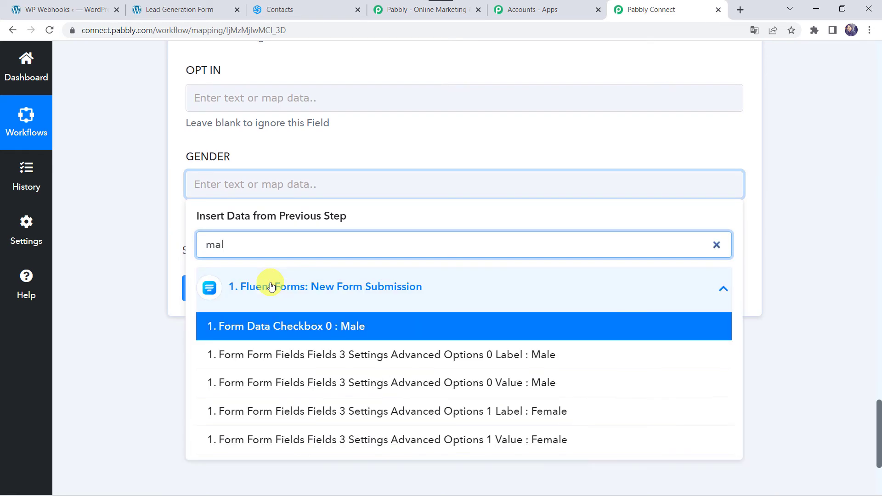
click(272, 325)
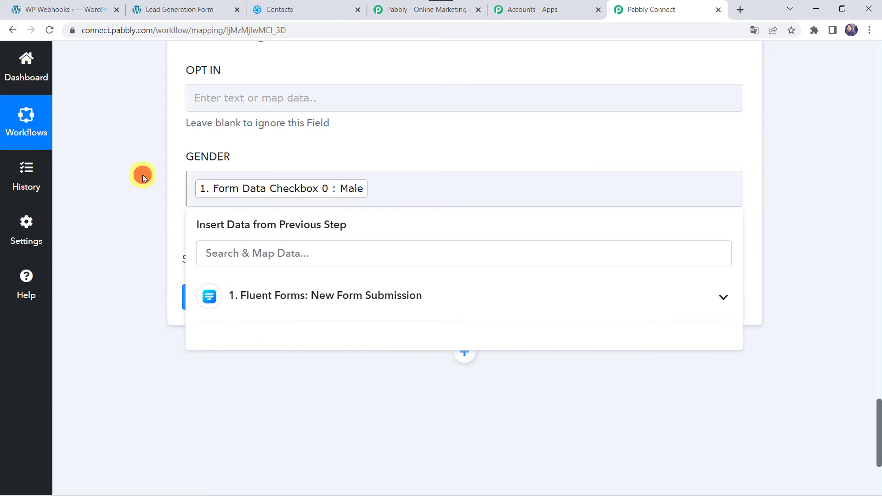
click(143, 175)
scroll(143, 175, up, 8)
scroll(143, 174, down, 3)
scroll(142, 175, down, 5)
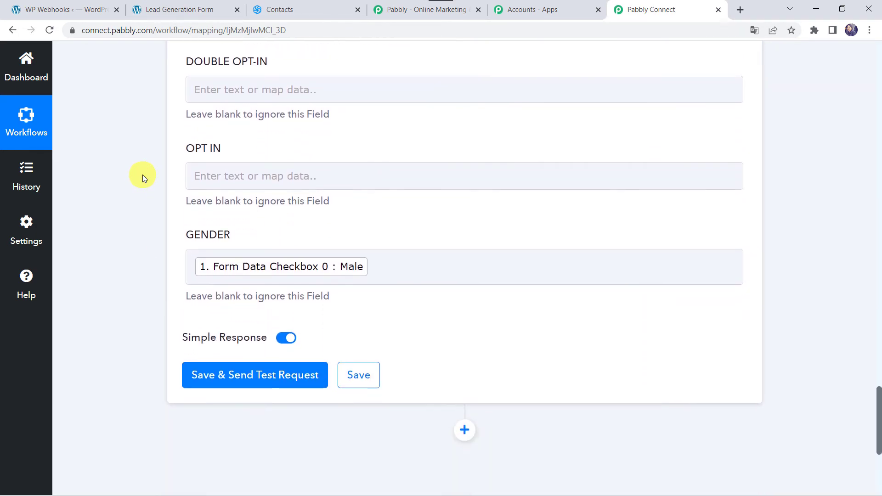
Save and test the Sendinblue step, getting contact Id 172, then return to Sendinblue Contacts
click(240, 378)
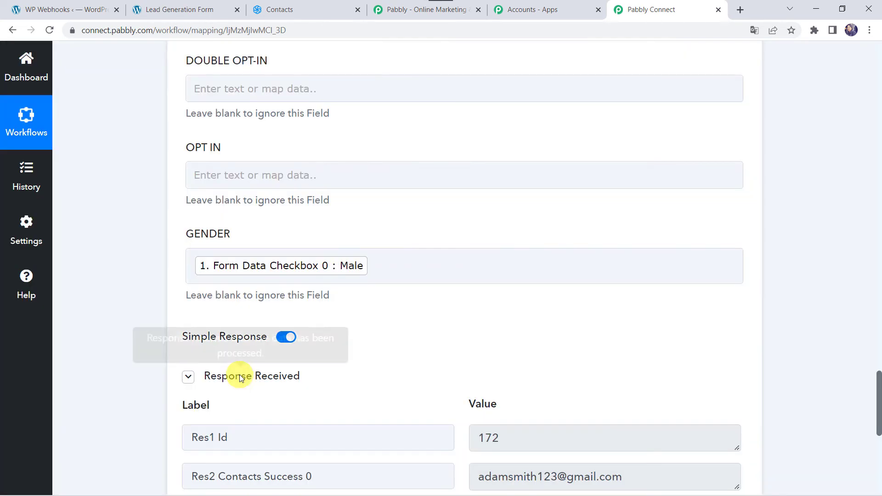
scroll(133, 377, down, 4)
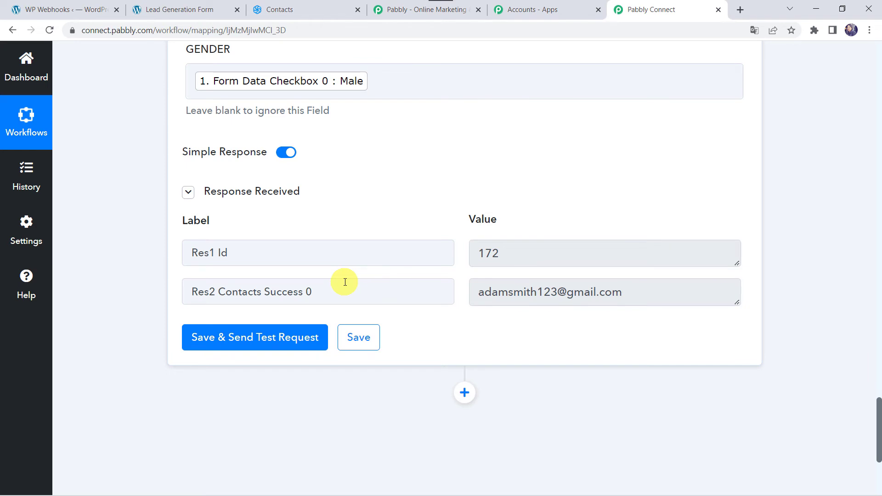
click(310, 9)
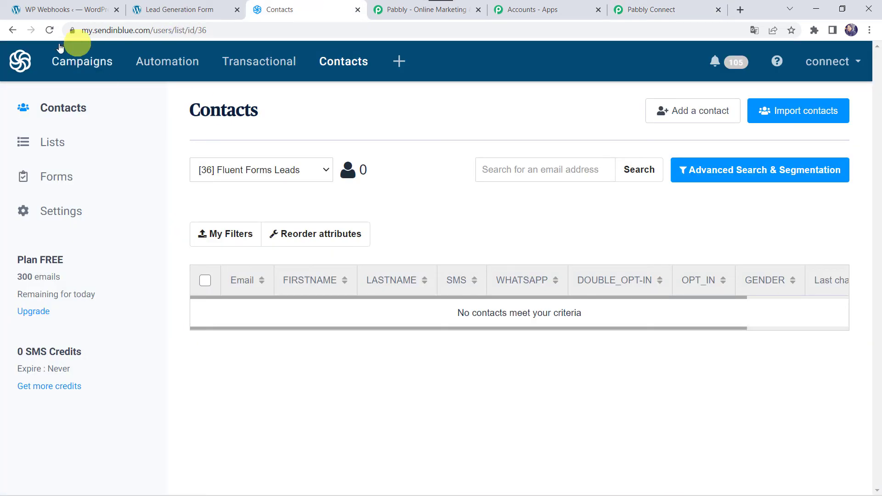
Reload Fluent Forms Leads to confirm the new contact, then save the Pabbly Sendinblue step
click(53, 30)
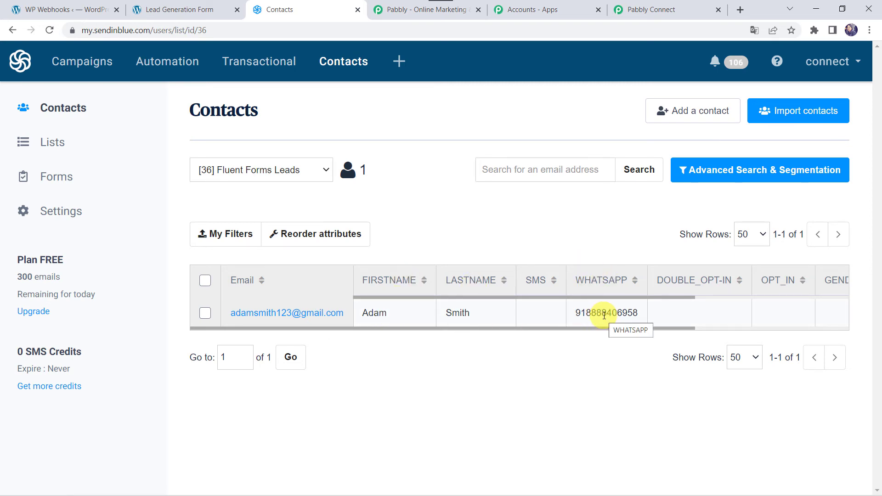
scroll(692, 317, right, 1)
scroll(692, 317, left, 1)
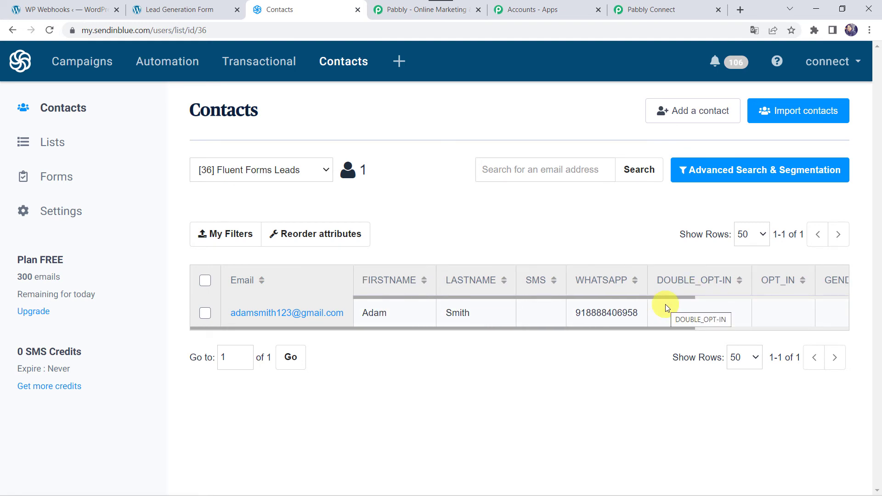
click(683, 12)
click(360, 337)
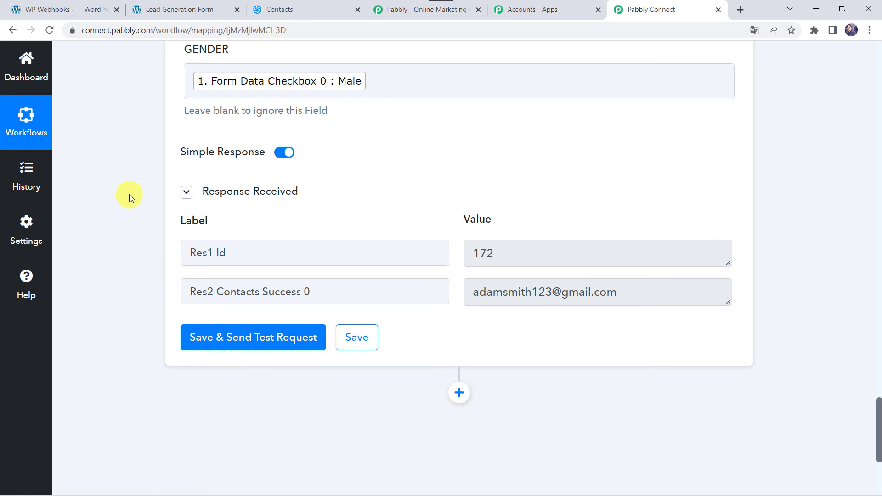
Reload the WordPress Lead Generation Form page
click(180, 13)
click(261, 28)
key(Return)
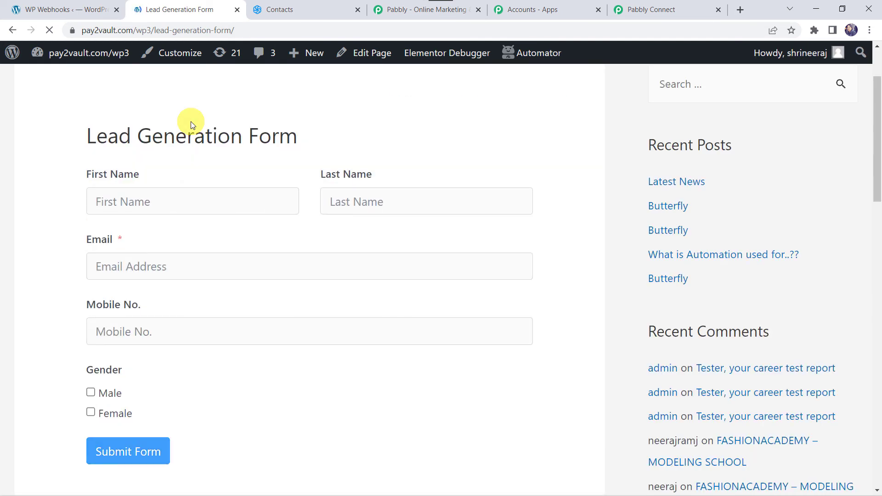
Submit a second test lead with first name, last name, email, mobile number and Female gender
click(157, 205)
text(shikha)
key(Tab)
text(A)
key(Tab)
text(a)
key(BackSpace)
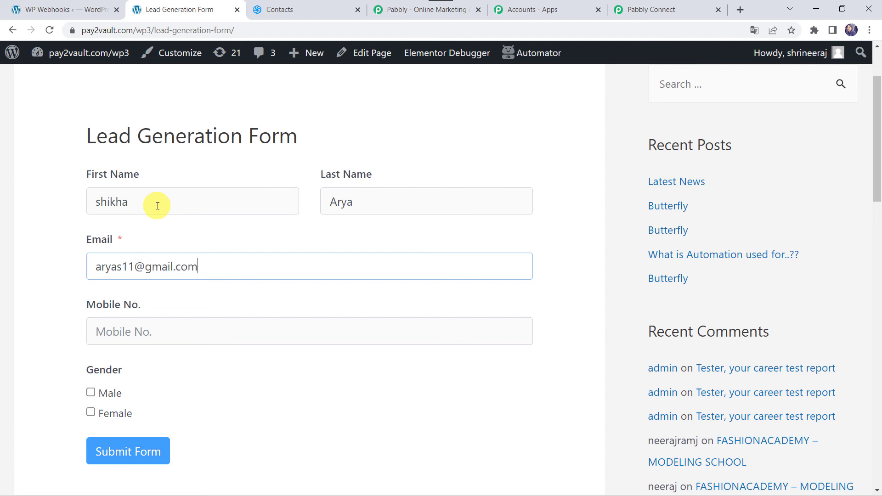
key(Tab)
text(7)
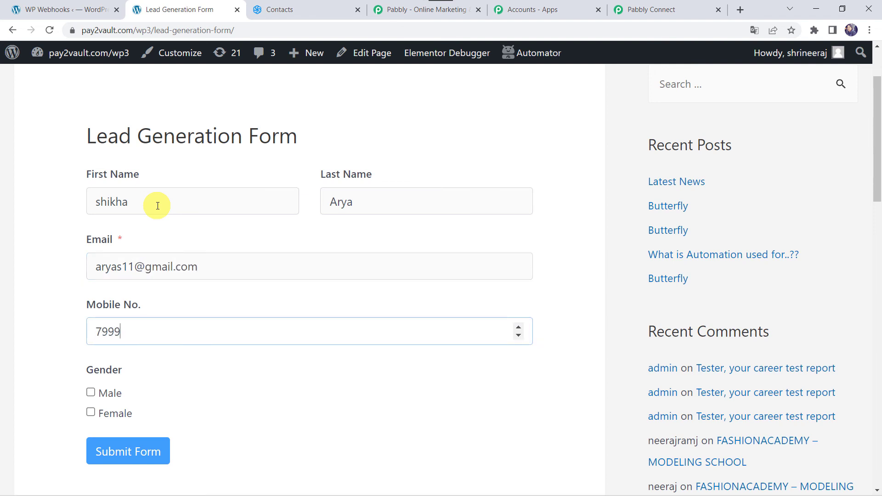
key(Tab)
key(Tab)
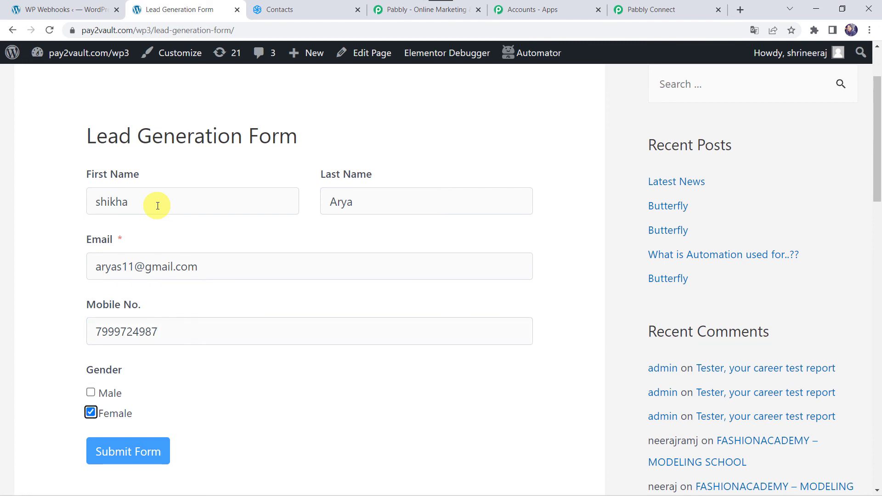
click(114, 451)
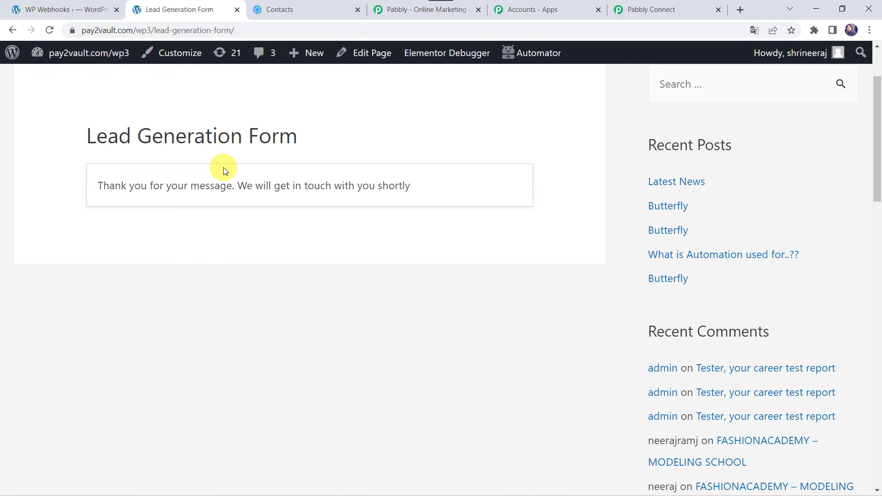
click(304, 9)
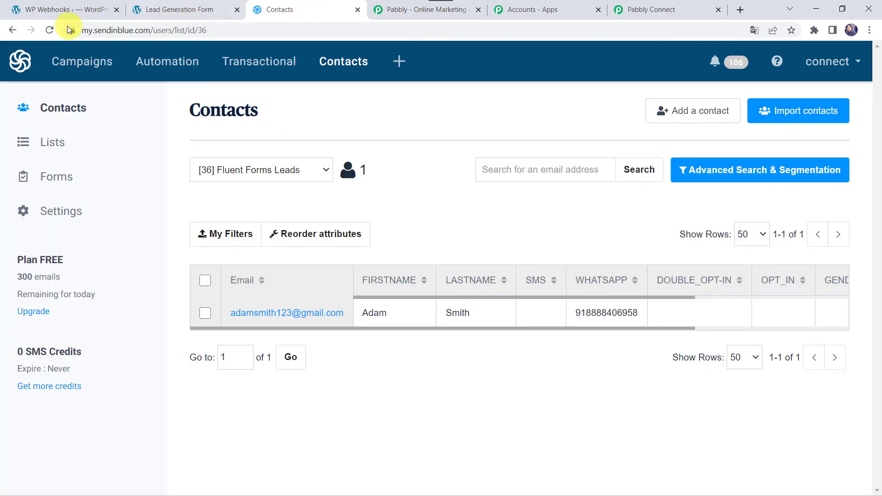
Reload Sendinblue contacts to confirm the Fluent Forms Leads list now holds 2 contacts
click(49, 31)
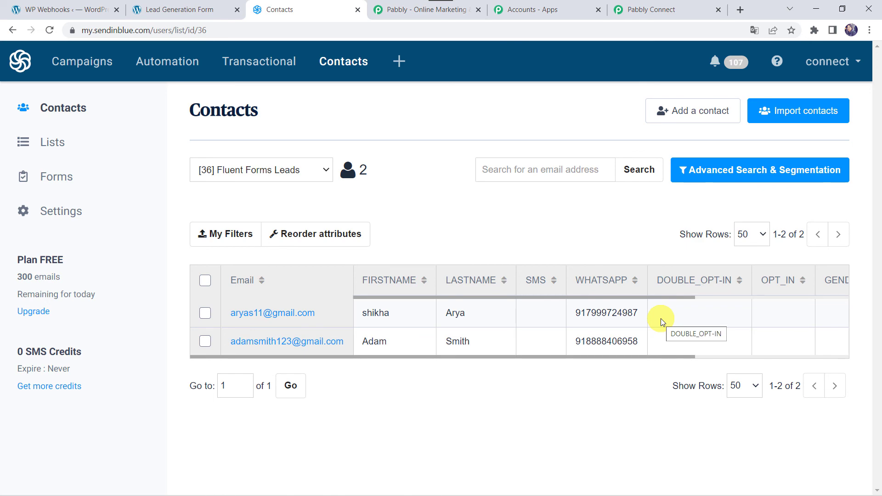
Back in Pabbly Connect, collapse the Sendinblue action and the Fluent Forms trigger steps
click(669, 9)
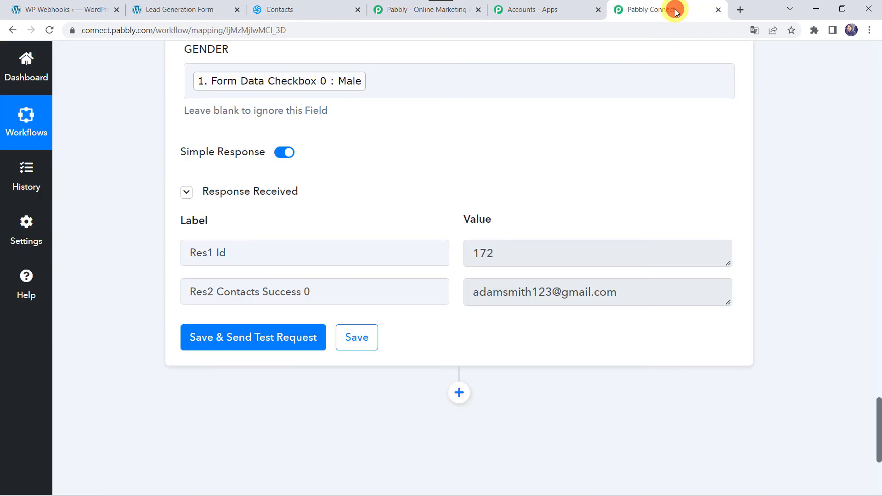
scroll(368, 161, up, 1)
scroll(367, 159, up, 20)
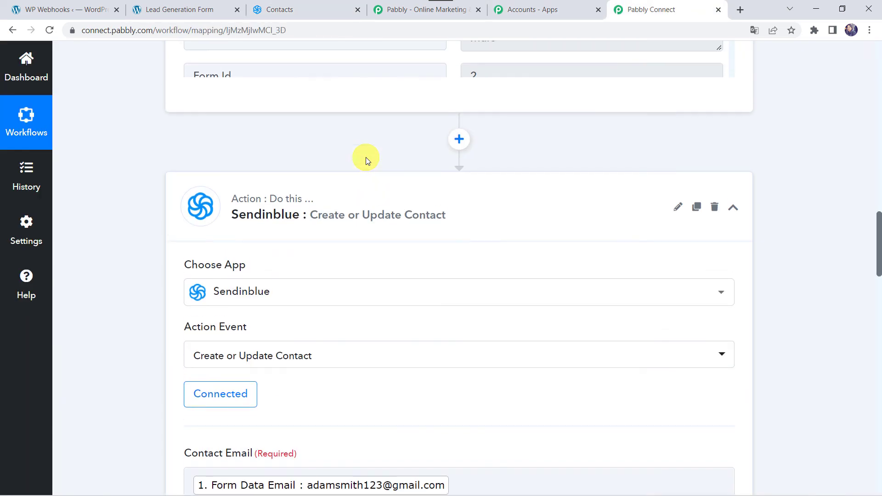
click(348, 216)
scroll(348, 216, up, 15)
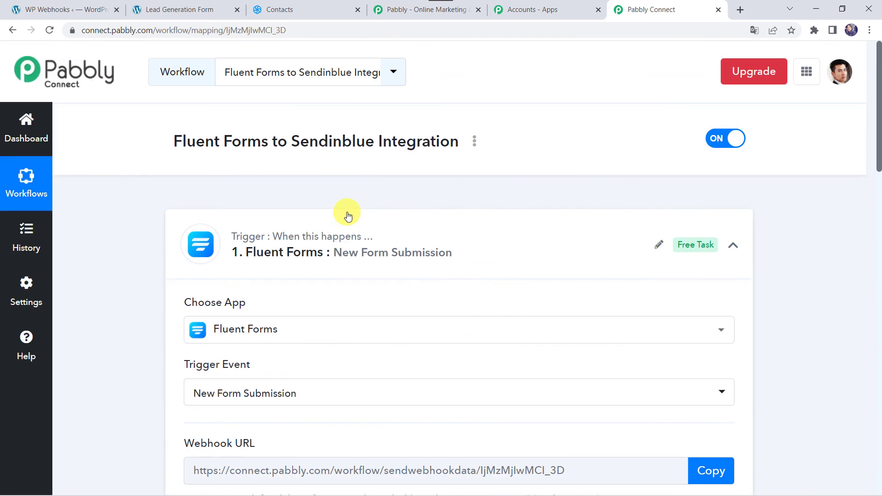
click(362, 235)
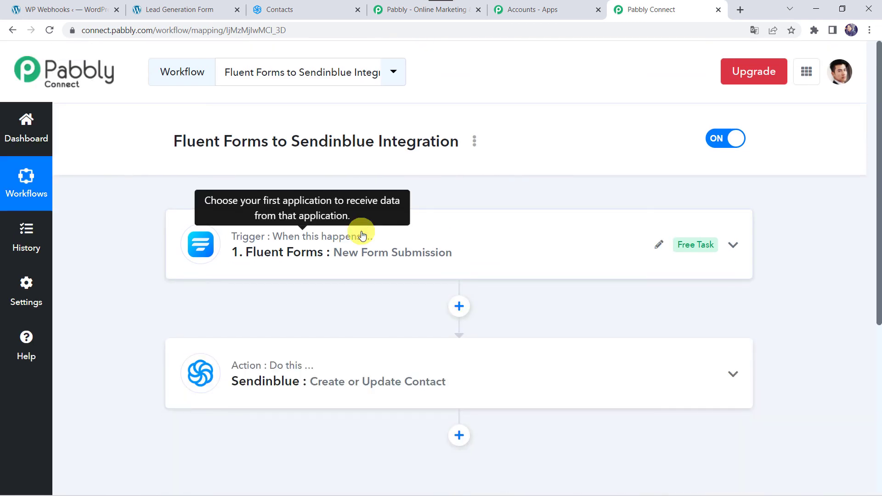